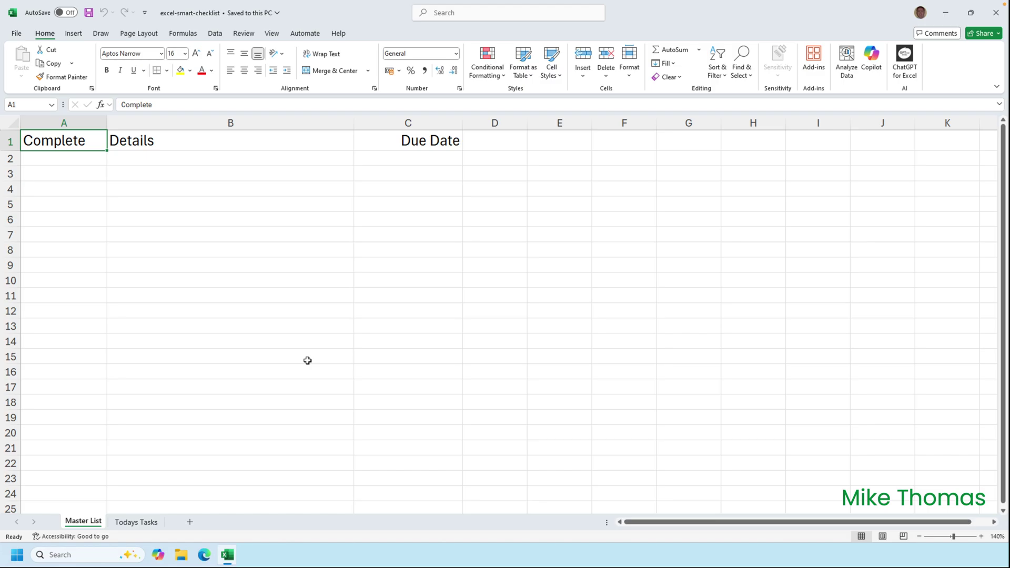
- Convert the Complete, Details and Due Date headers in A1:C1 into a table with headers
click(132, 522)
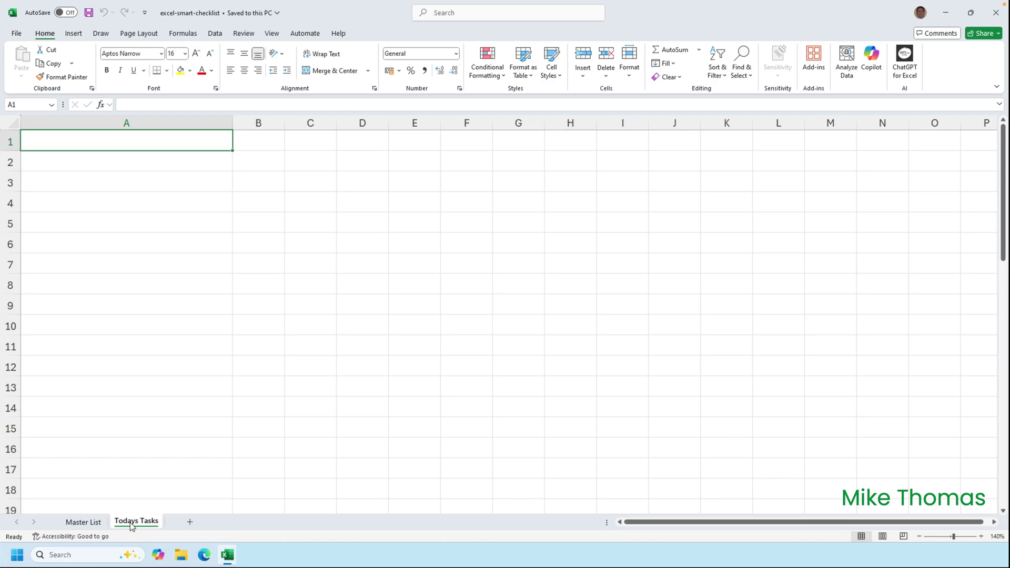
click(90, 522)
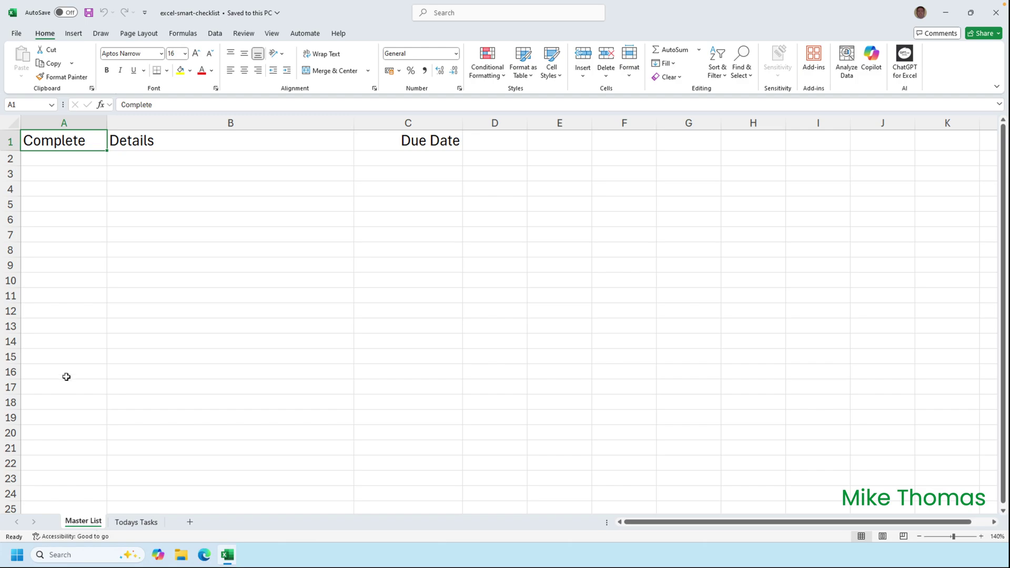
click(81, 35)
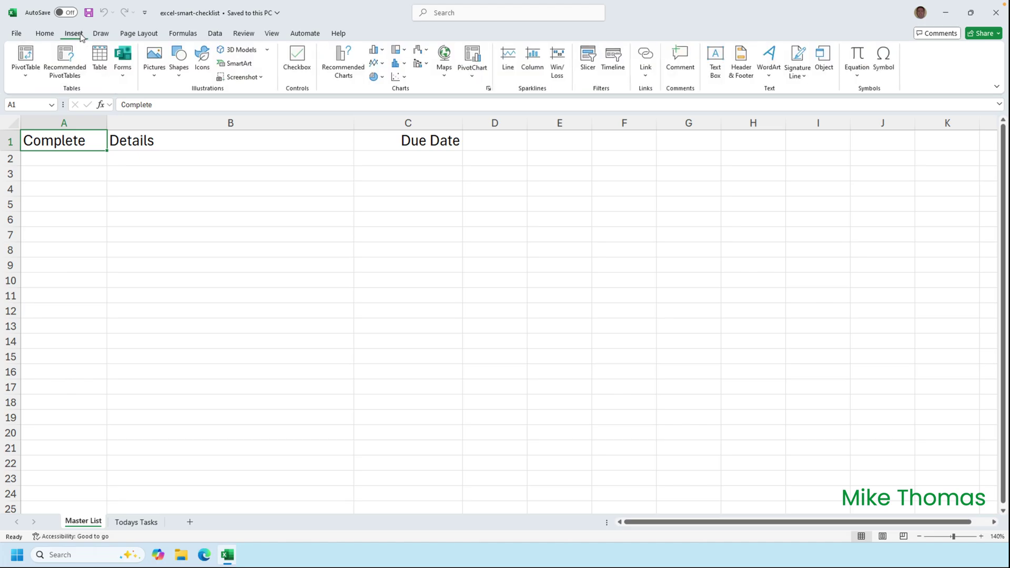
click(96, 65)
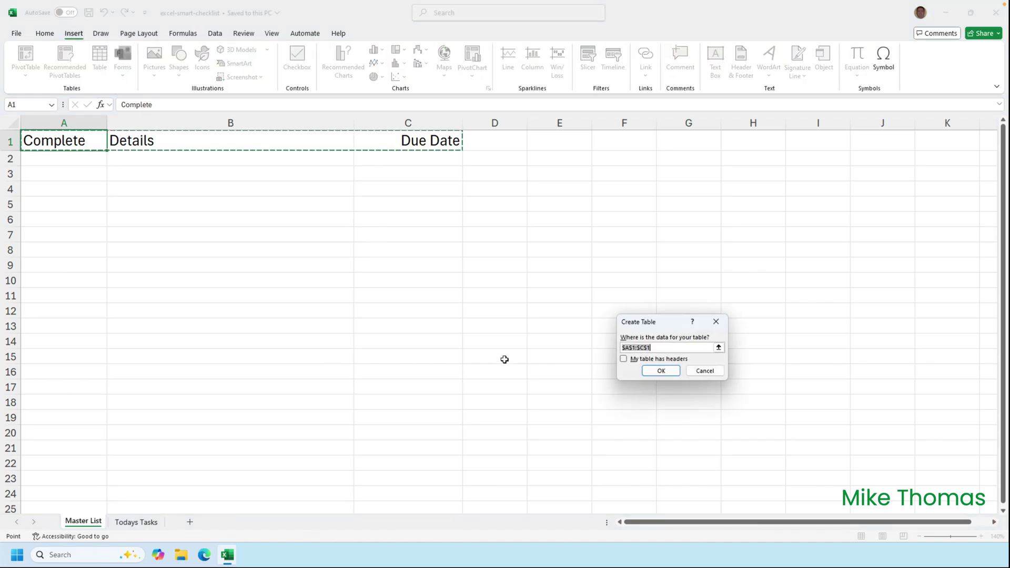
click(624, 359)
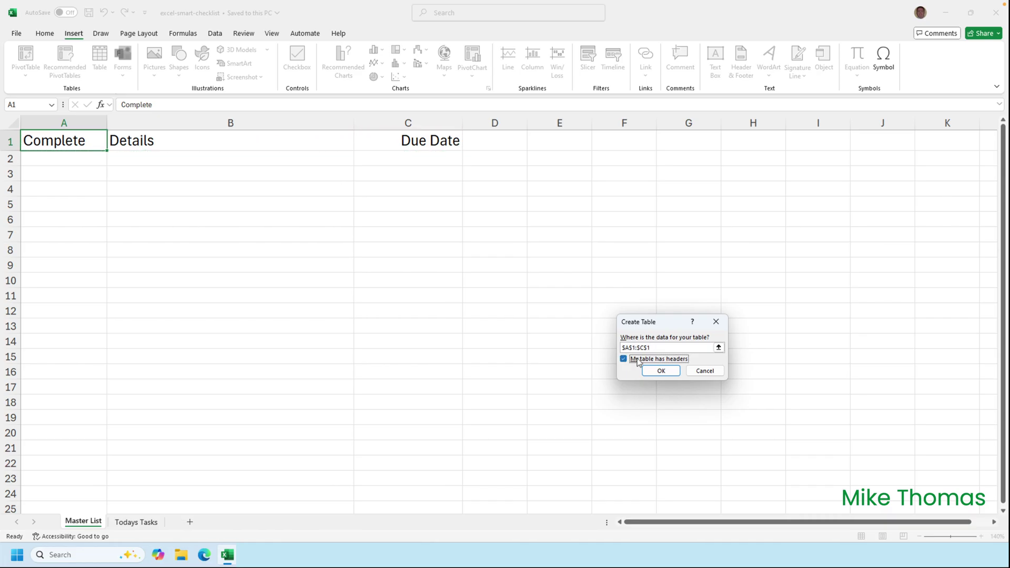
click(662, 370)
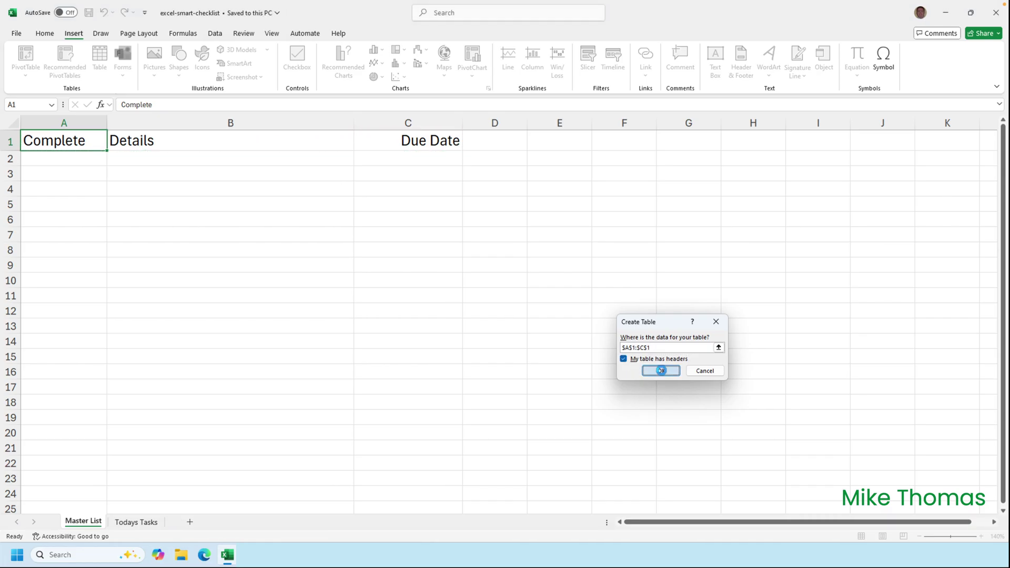
click(524, 291)
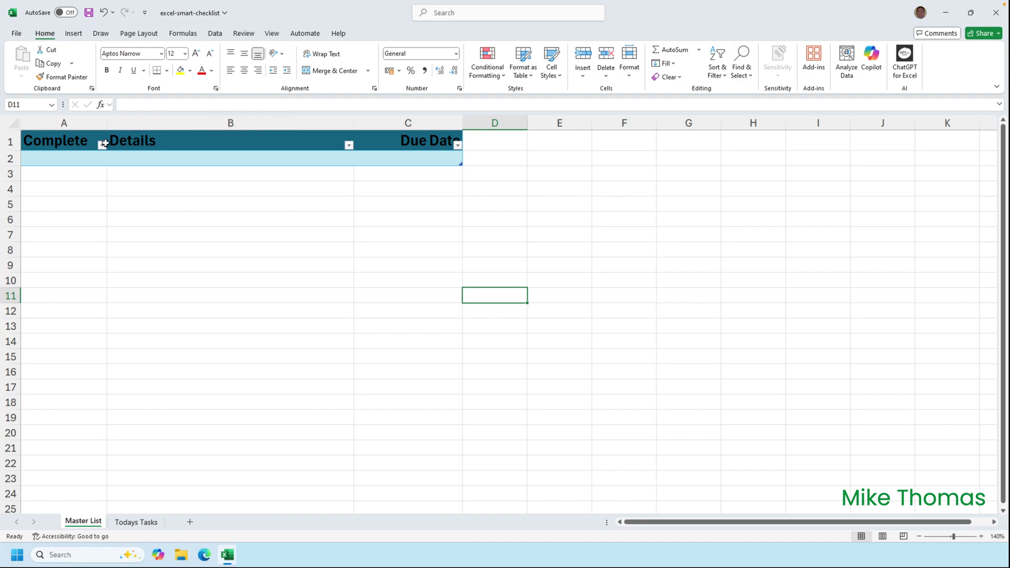
- Clear the table style to plain formatting and turn off the header filter buttons
click(86, 143)
click(383, 34)
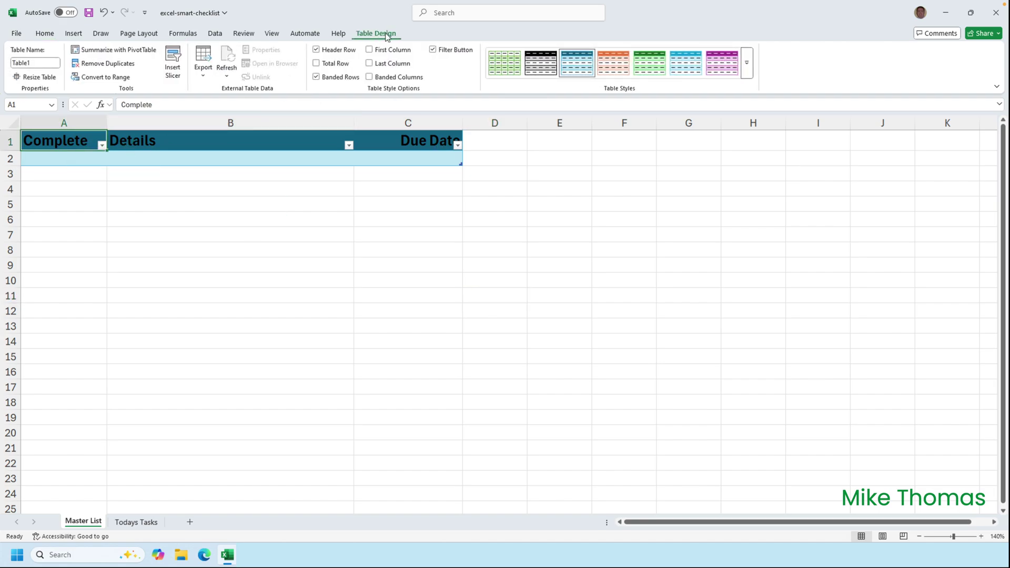
click(748, 65)
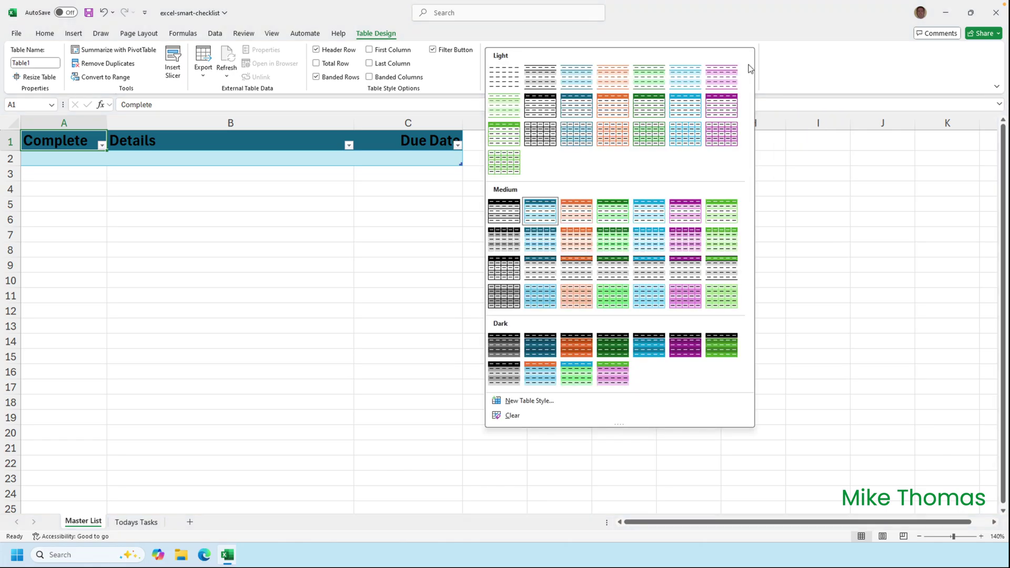
click(505, 419)
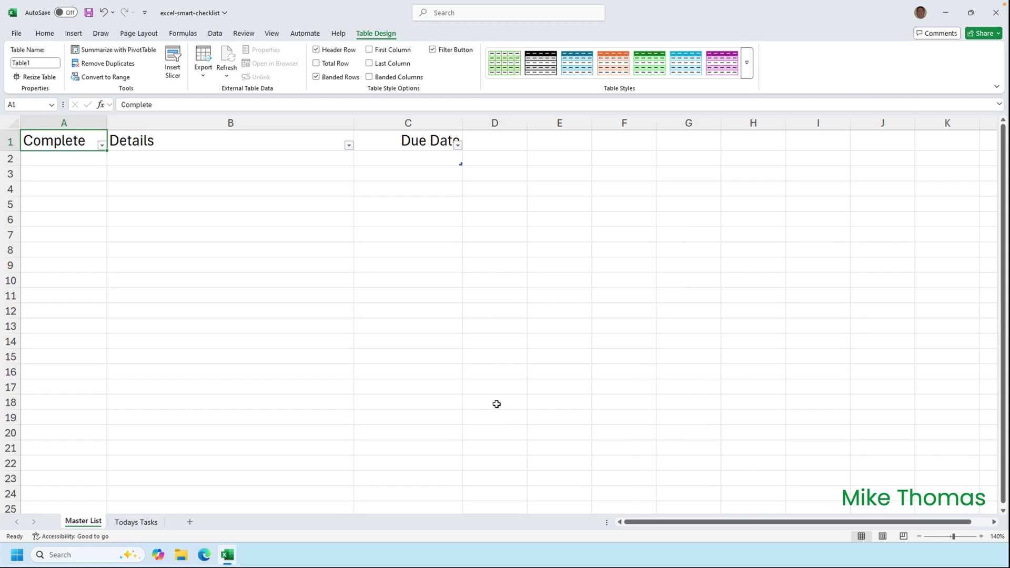
click(433, 50)
- Rename the table to Tasks and select its first data row
click(43, 63)
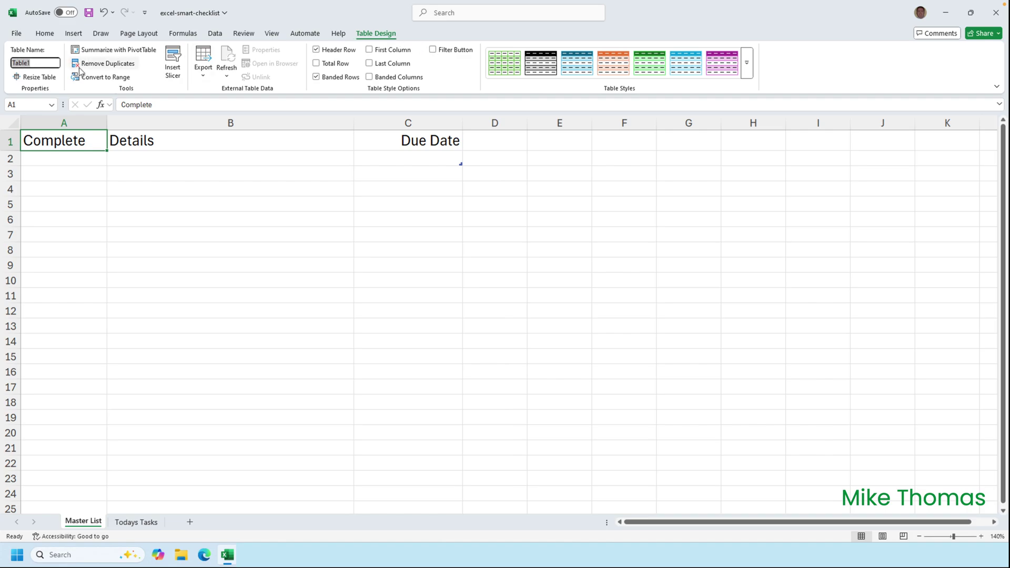
text(Tasks)
key(Return)
drag(63, 158, 405, 161)
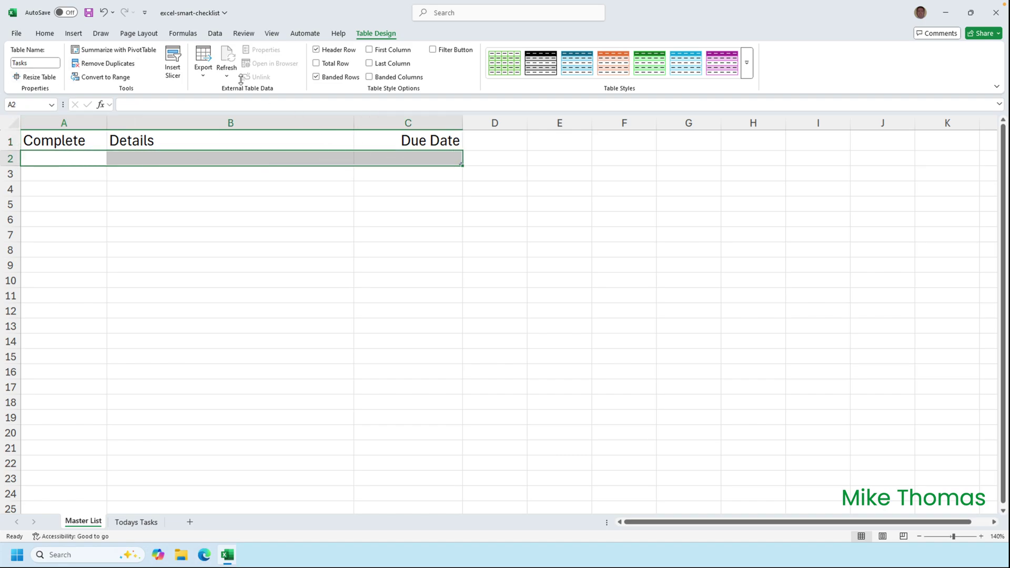
- Set the table's first data row to font size 16
click(44, 33)
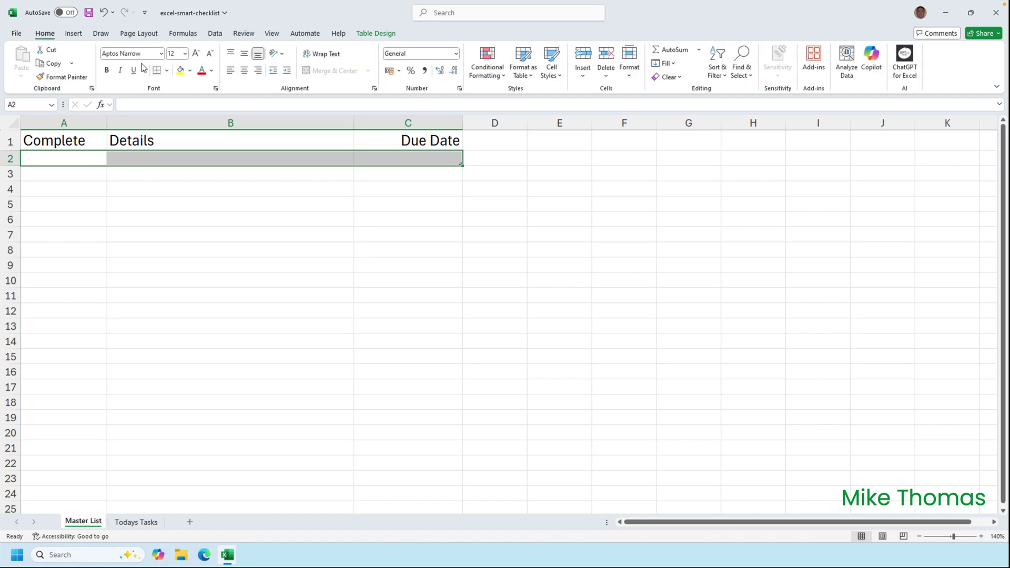
click(186, 54)
click(176, 149)
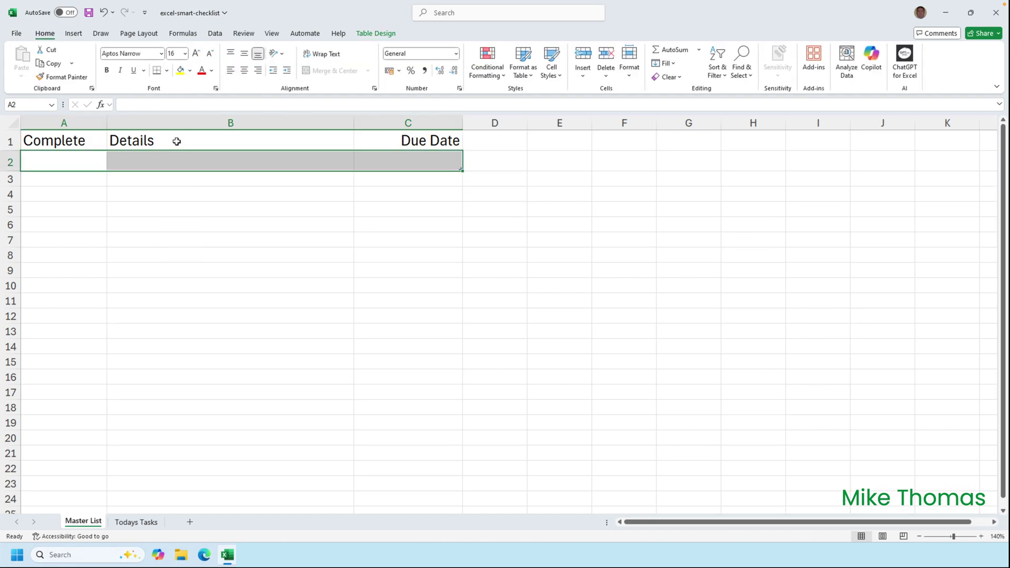
- Give Due Date cell C2 the custom number format dd-mmm-yyyy
click(413, 163)
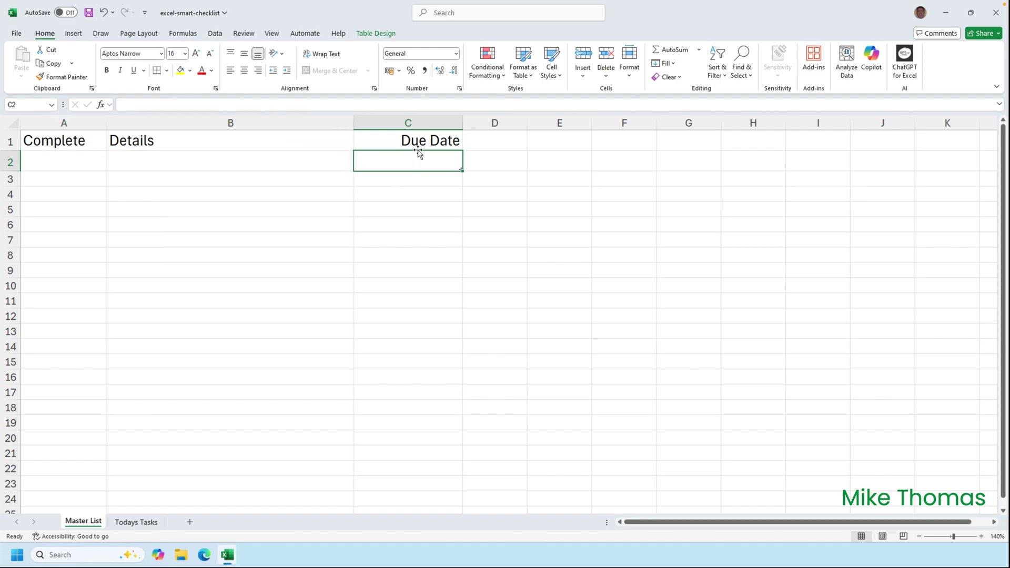
click(458, 57)
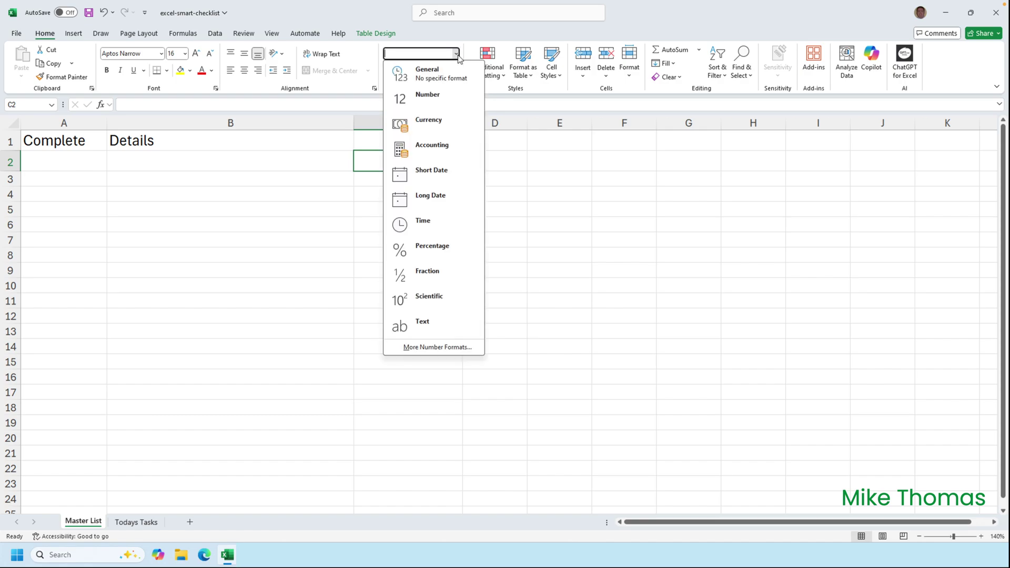
click(449, 348)
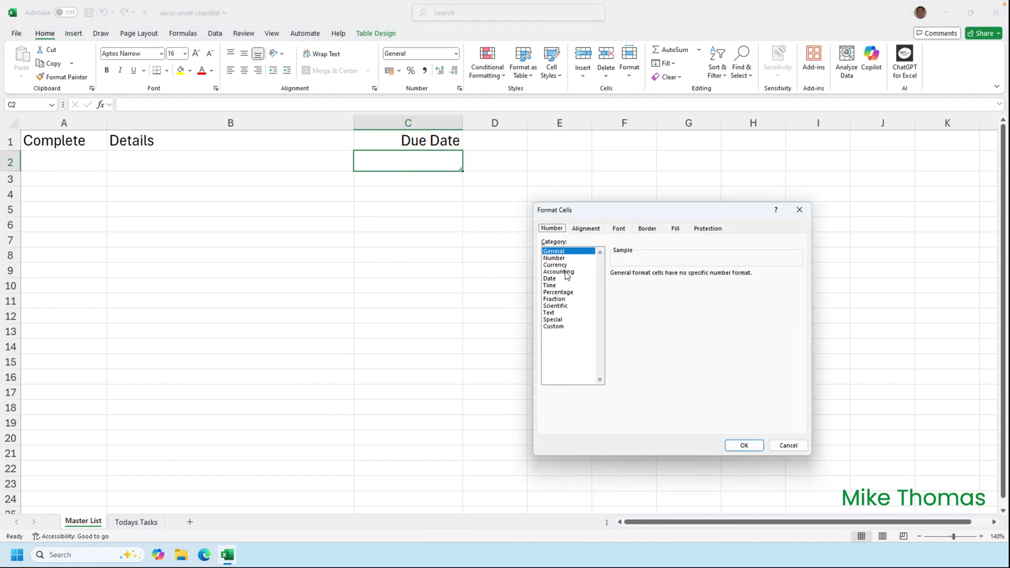
click(555, 327)
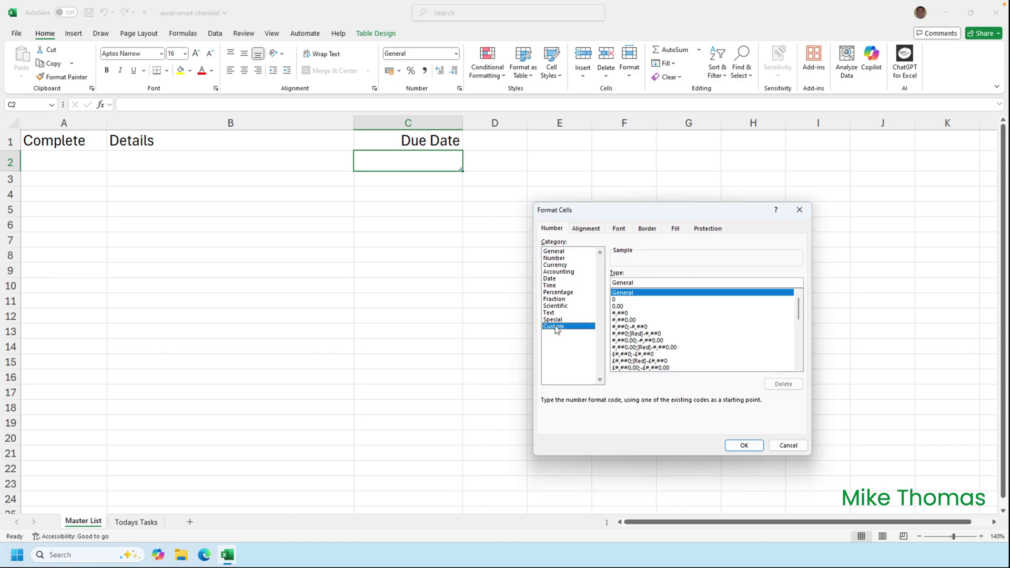
text(dd)
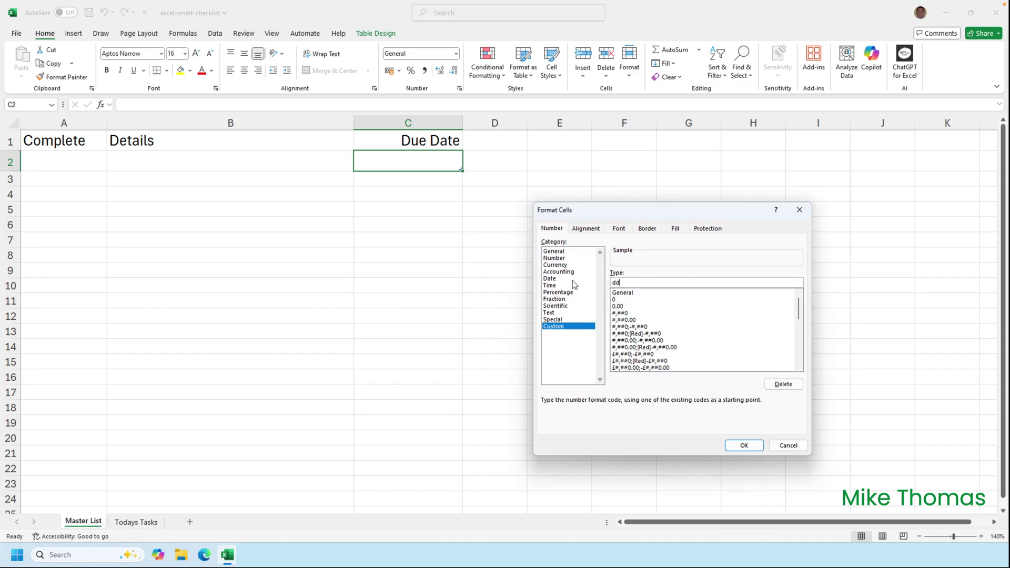
text(-mmm-yyyy)
- Confirm the date format, then give header row A1:C1 a dark green fill with white text
click(742, 445)
click(64, 179)
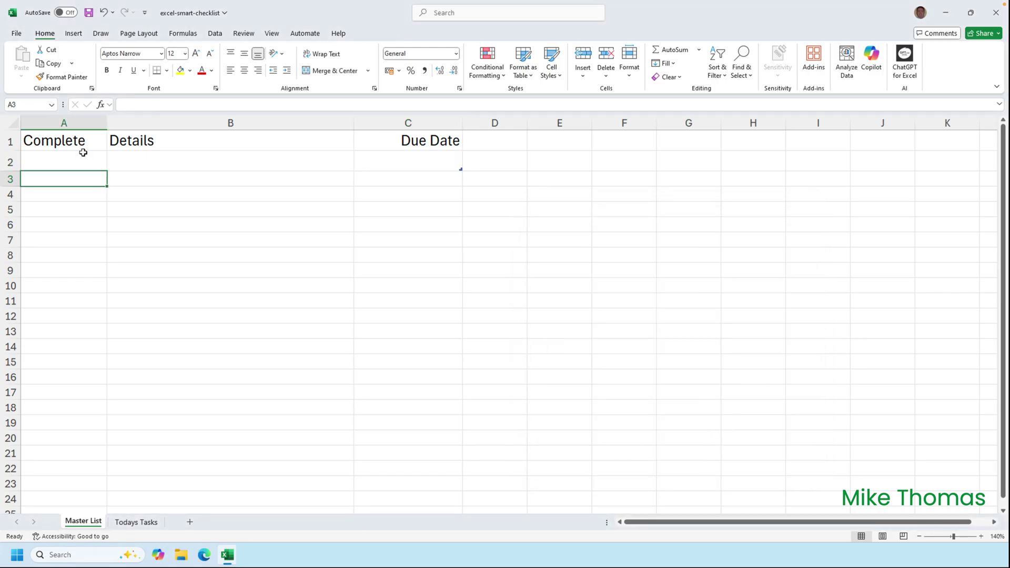
drag(79, 142, 421, 140)
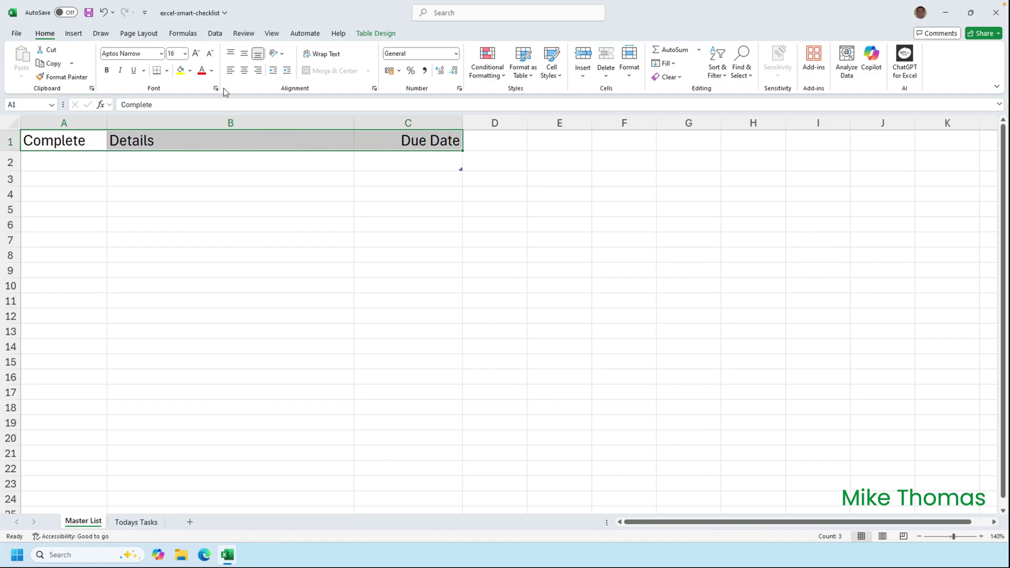
click(190, 71)
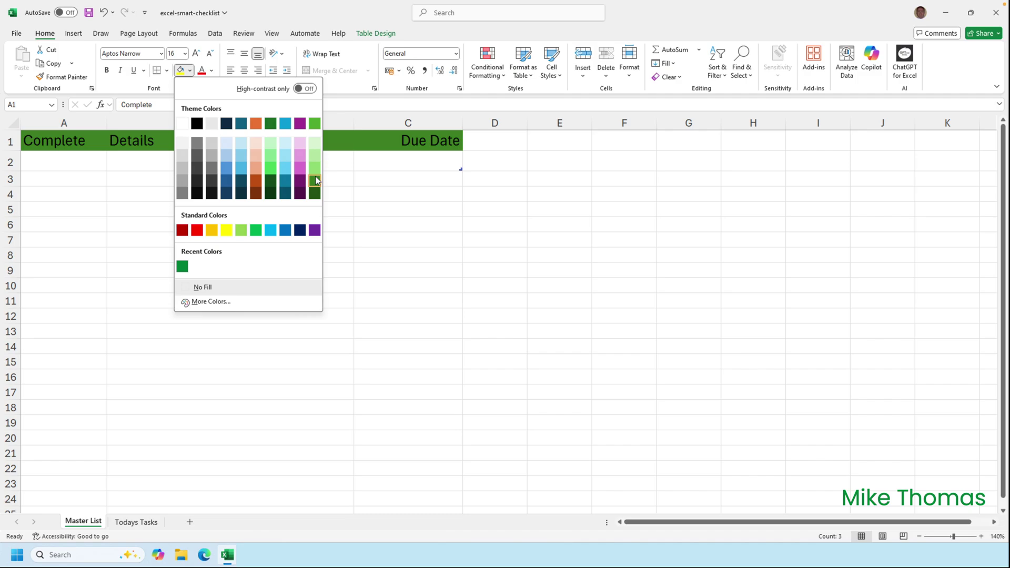
click(315, 181)
click(211, 71)
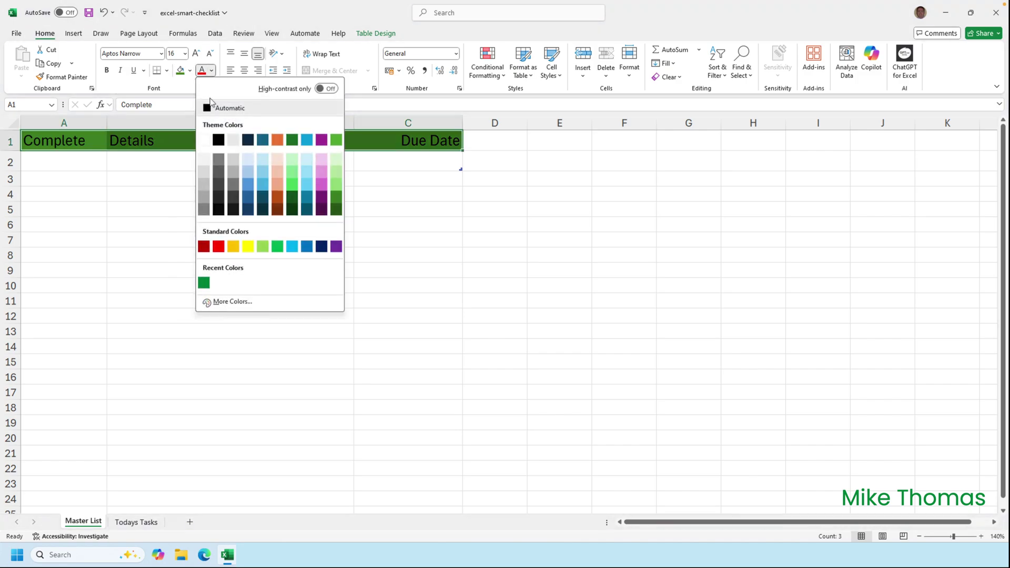
click(204, 140)
click(80, 159)
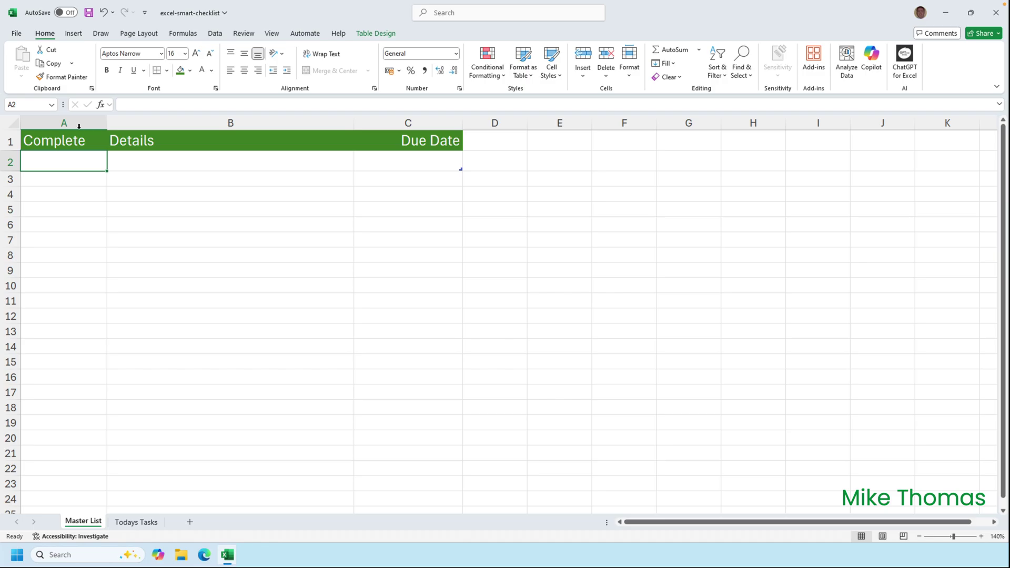
- Insert a checkbox in A2 and enter 'Pay credit card' due 10/6/2025 in row 2
click(81, 34)
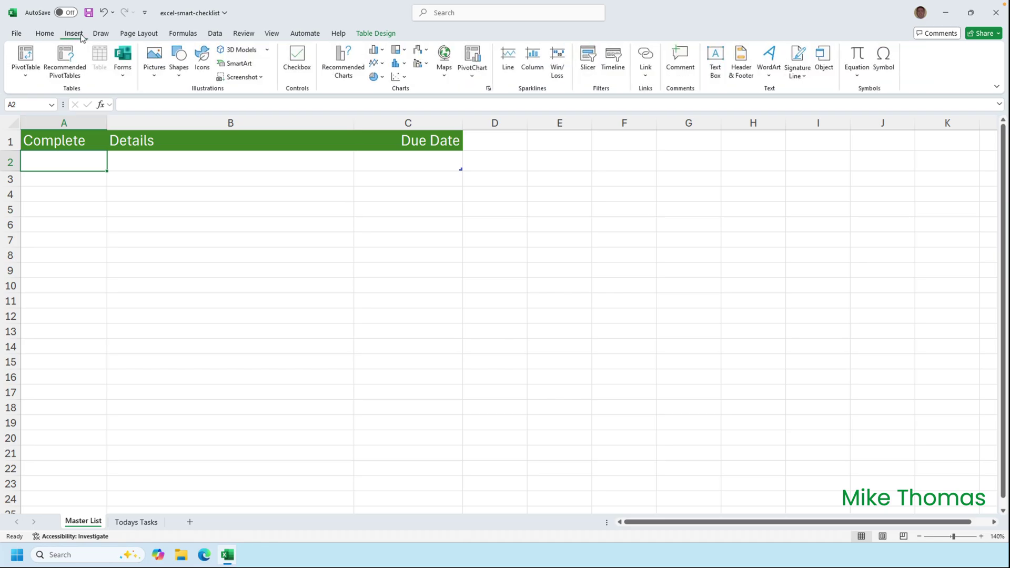
click(303, 62)
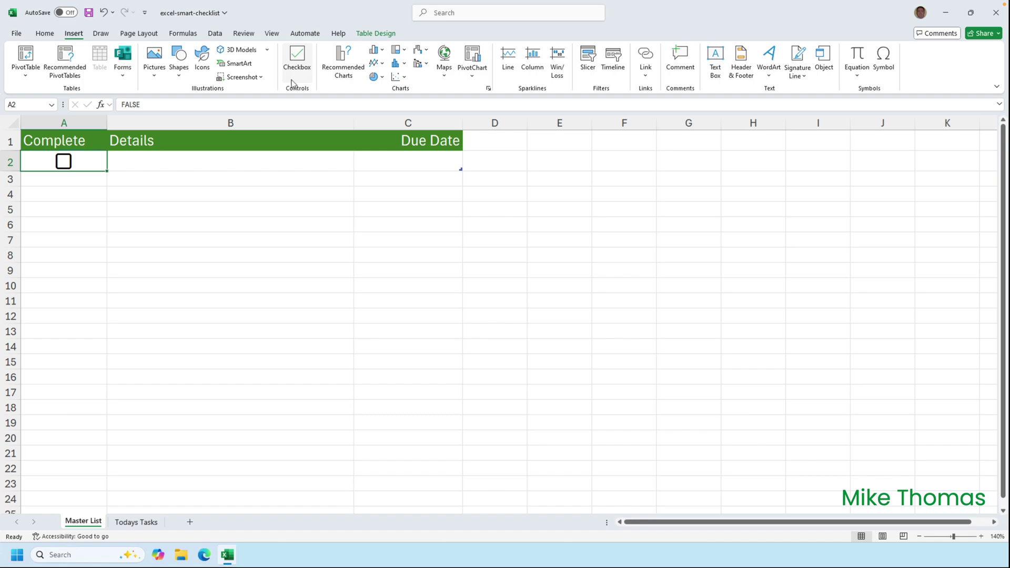
click(242, 160)
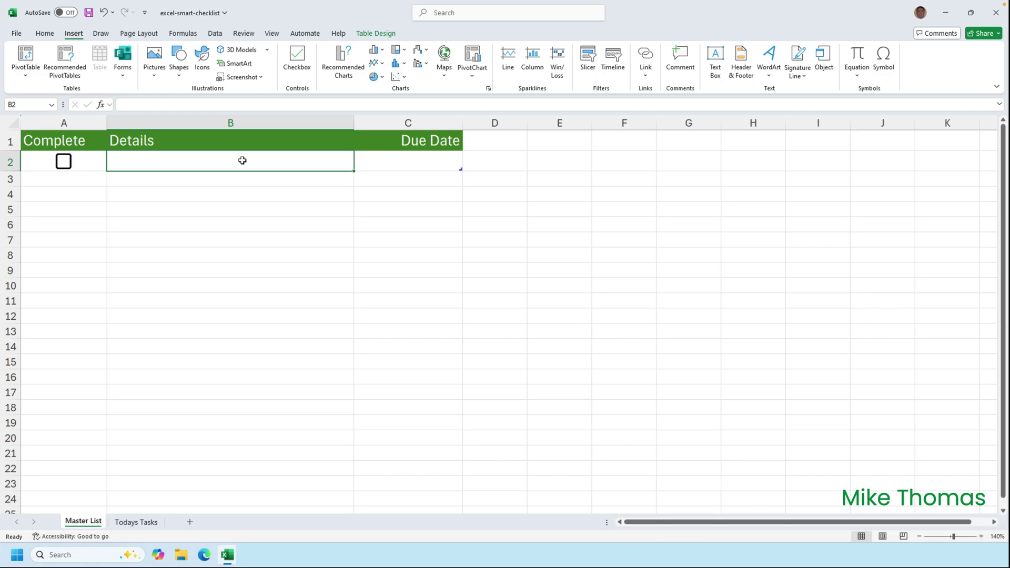
text(Pay credit)
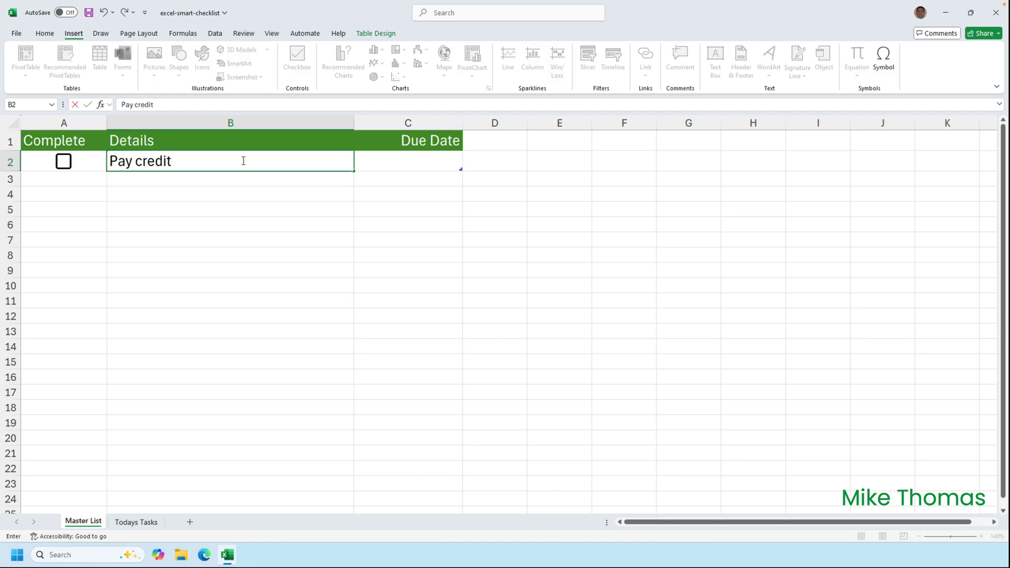
text( card)
key(Tab)
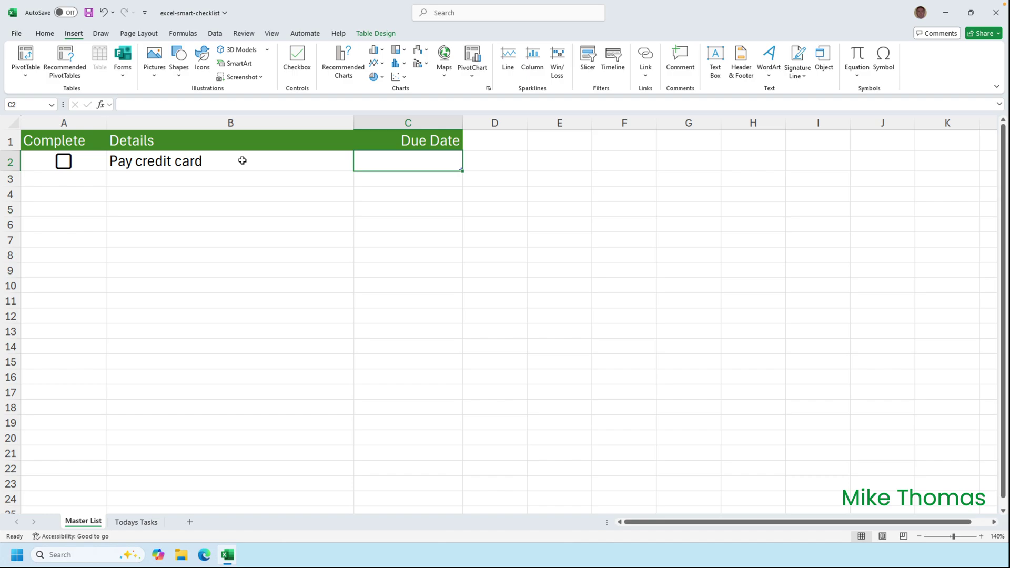
text(10/6/2025)
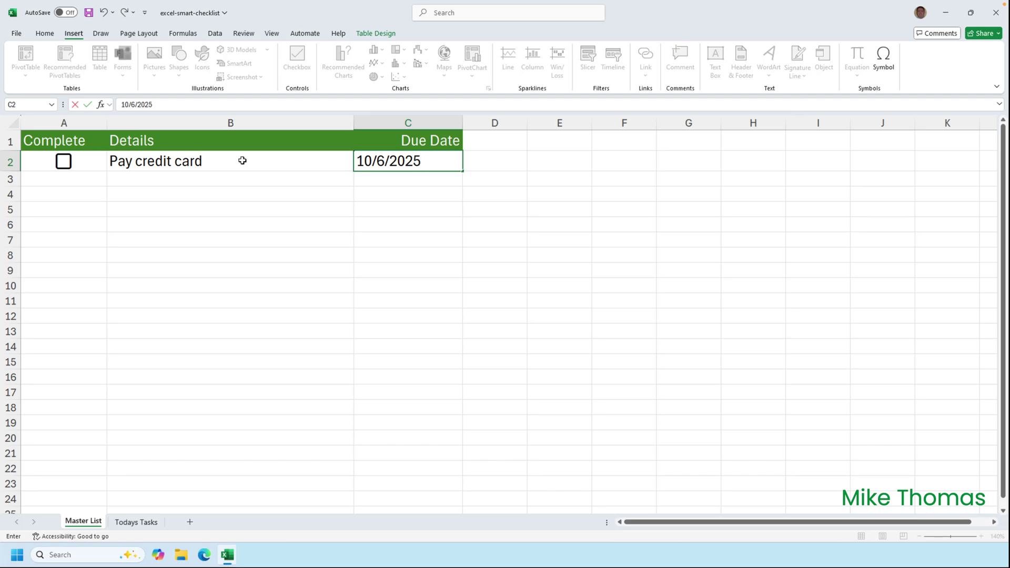
key(Return)
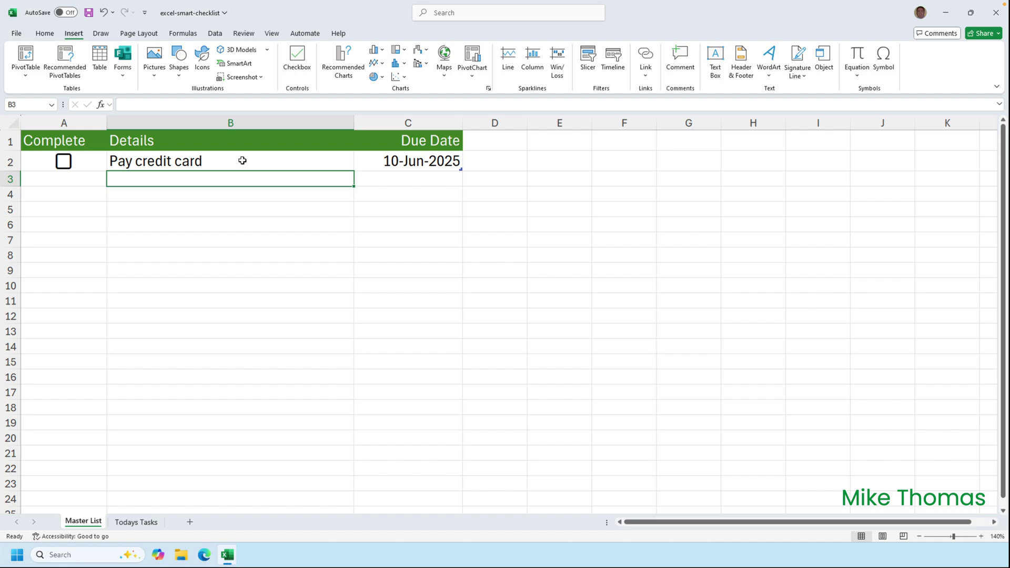
- Enter 'Renew car insurance' in B3 with due date 16/6/2025 in C3
text(Renew)
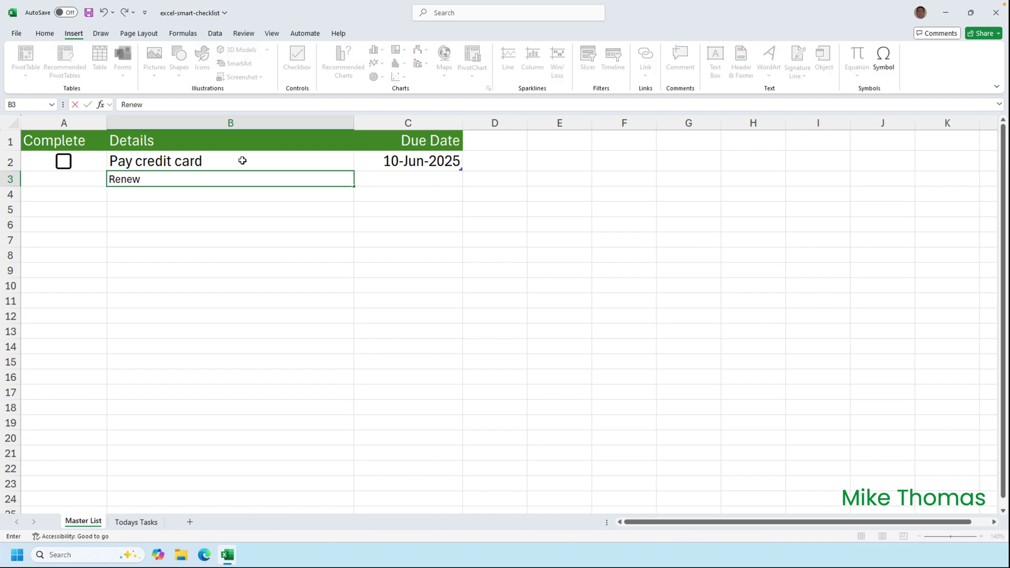
text( car insurance)
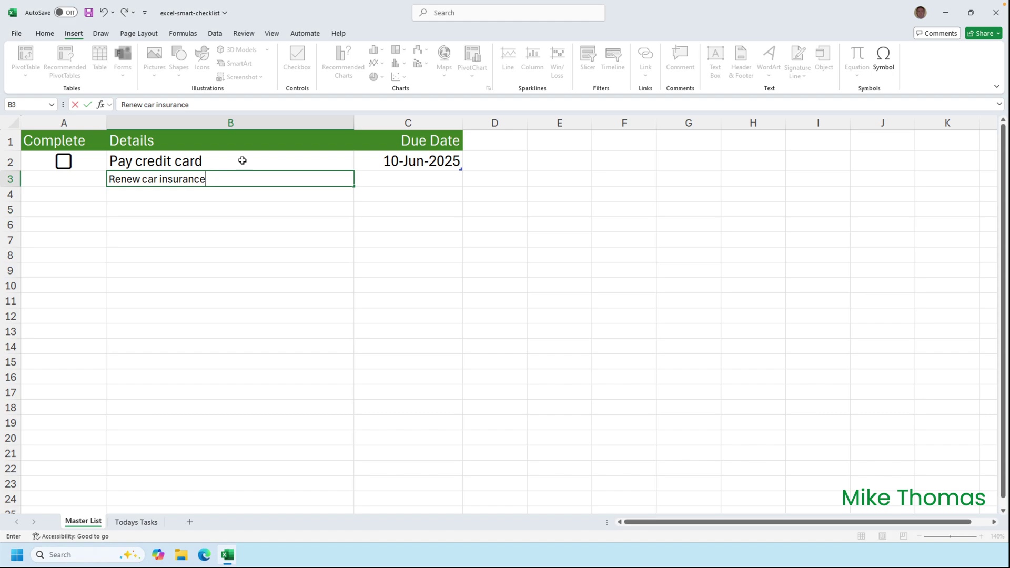
key(Return)
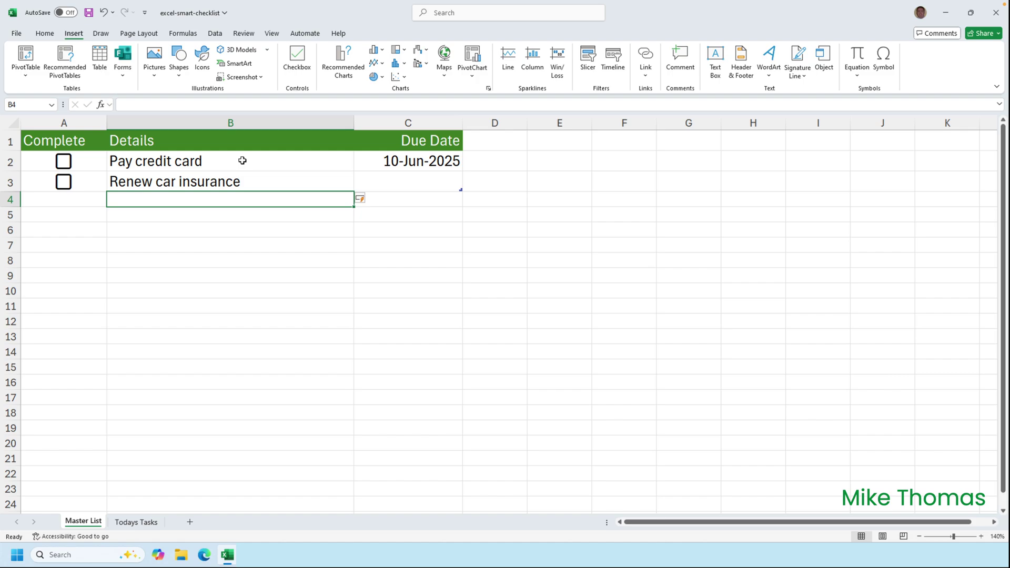
key(Up)
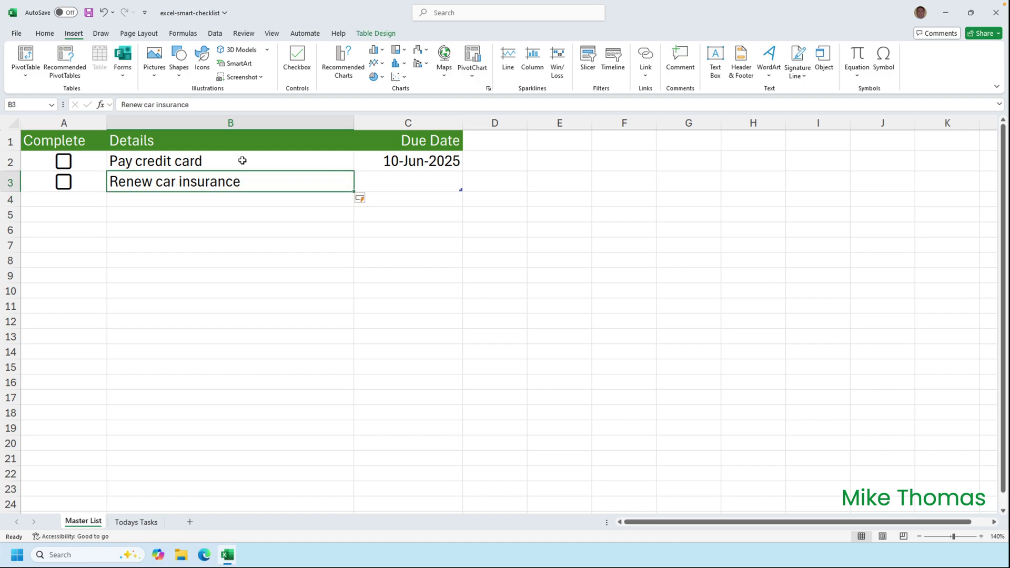
key(Right)
text(16)
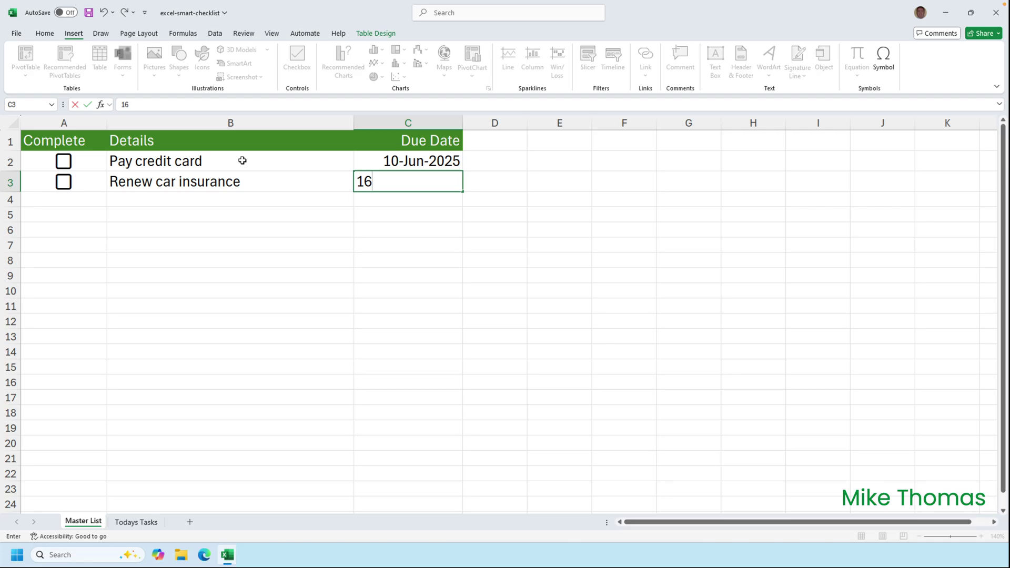
text(/6/2025)
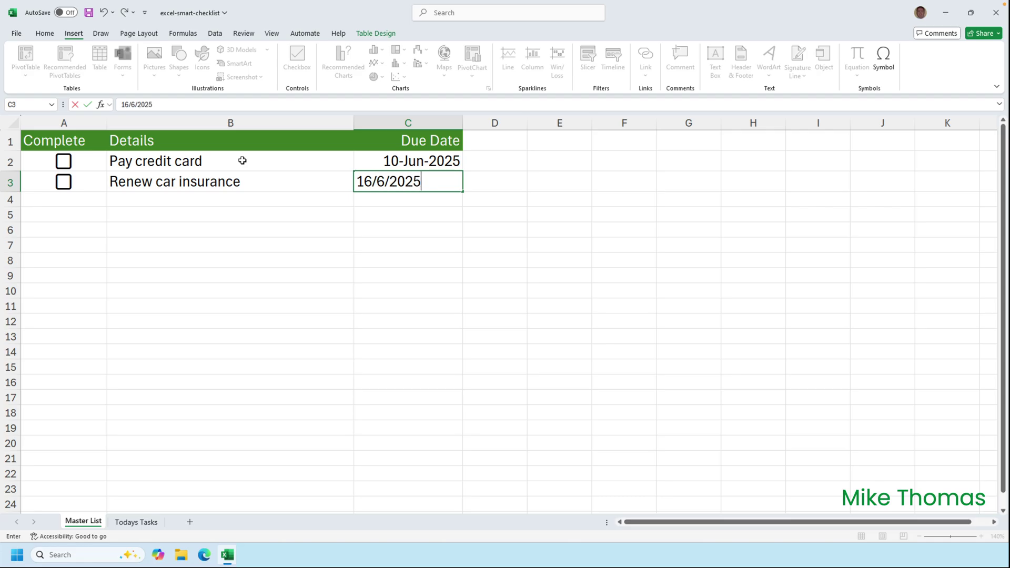
key(Return)
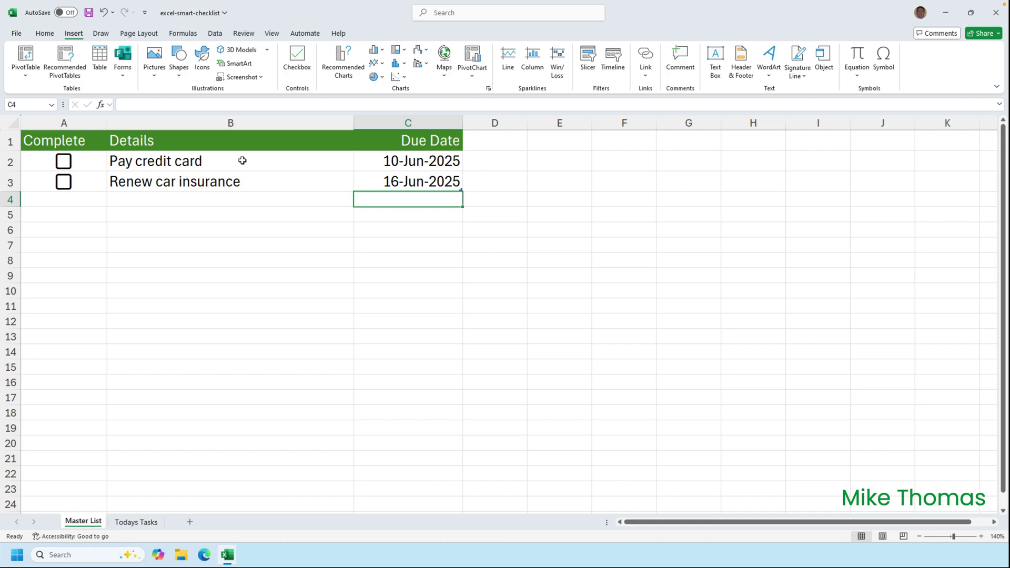
click(91, 182)
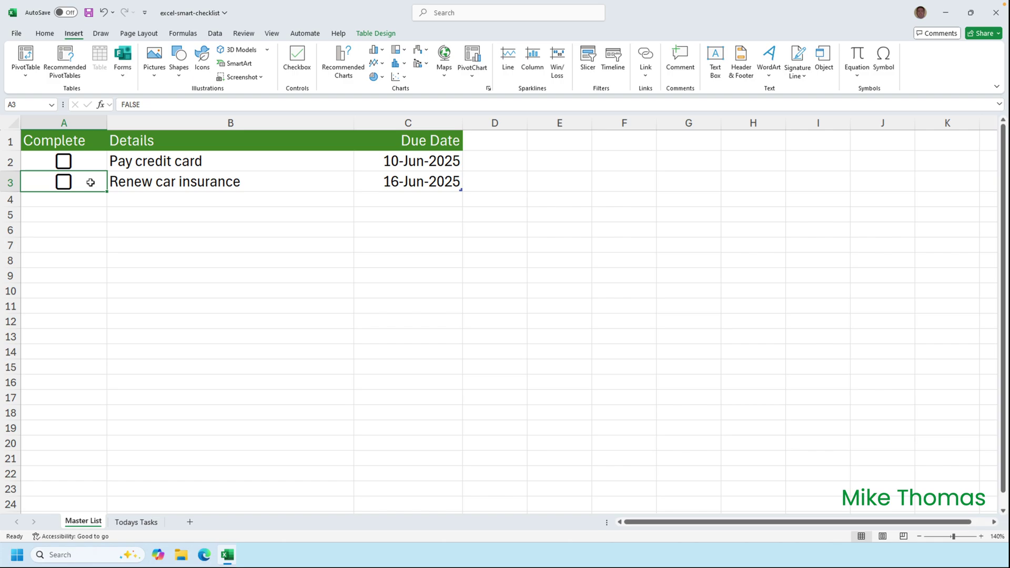
click(64, 186)
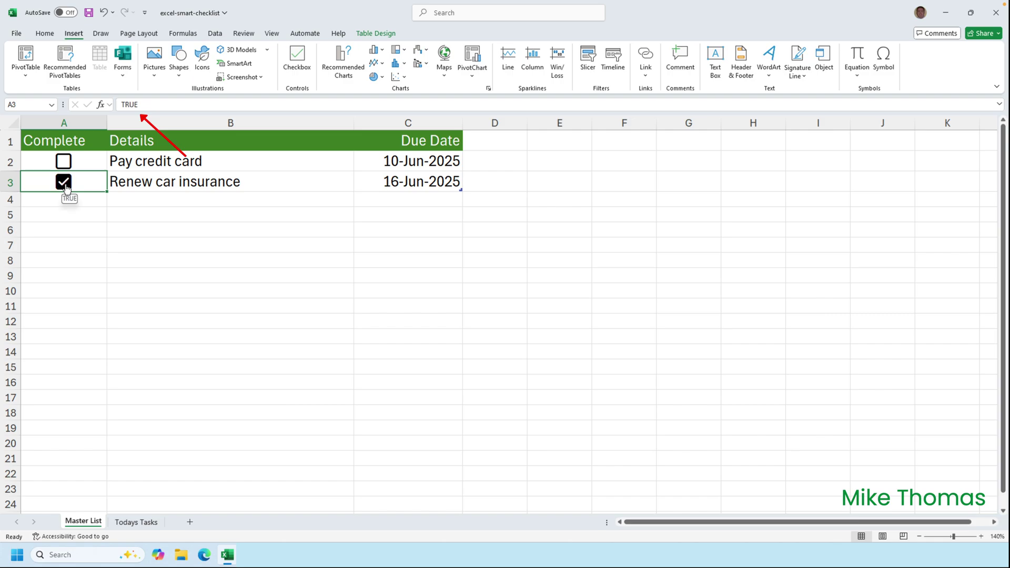
click(65, 184)
- Select B2:C3 and start a new conditional formatting rule
drag(150, 168, 276, 199)
drag(376, 190, 412, 182)
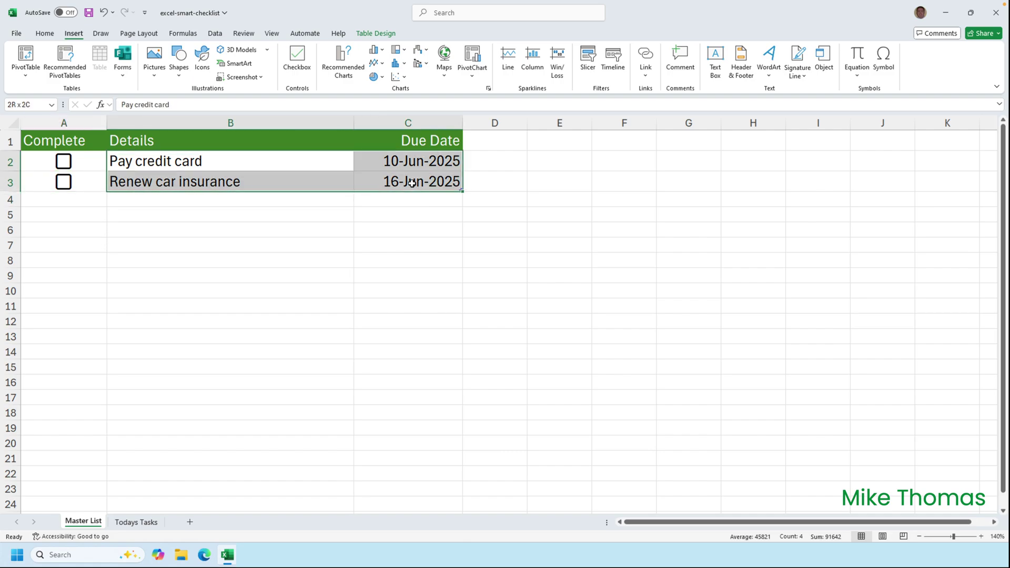
click(46, 33)
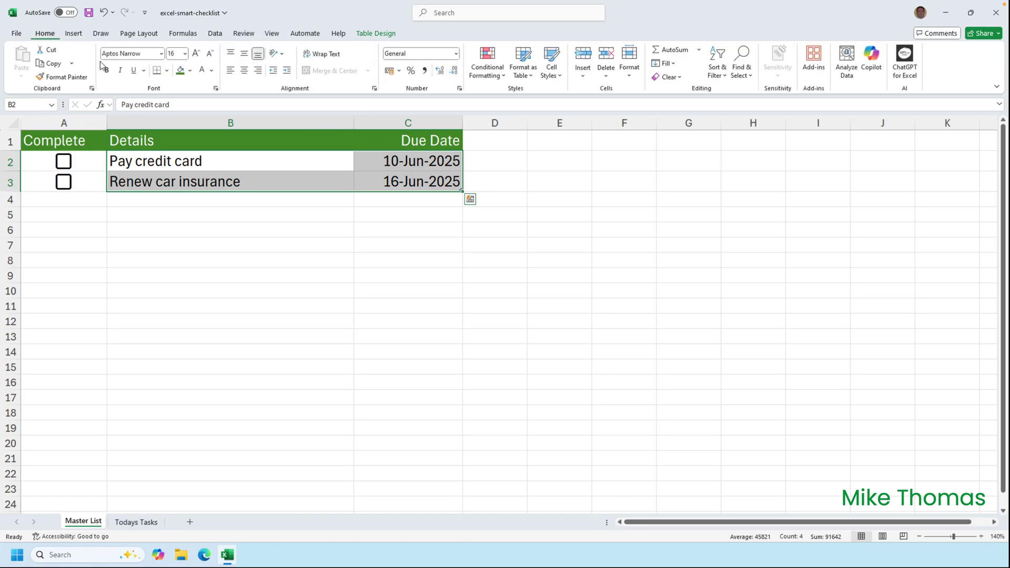
click(497, 75)
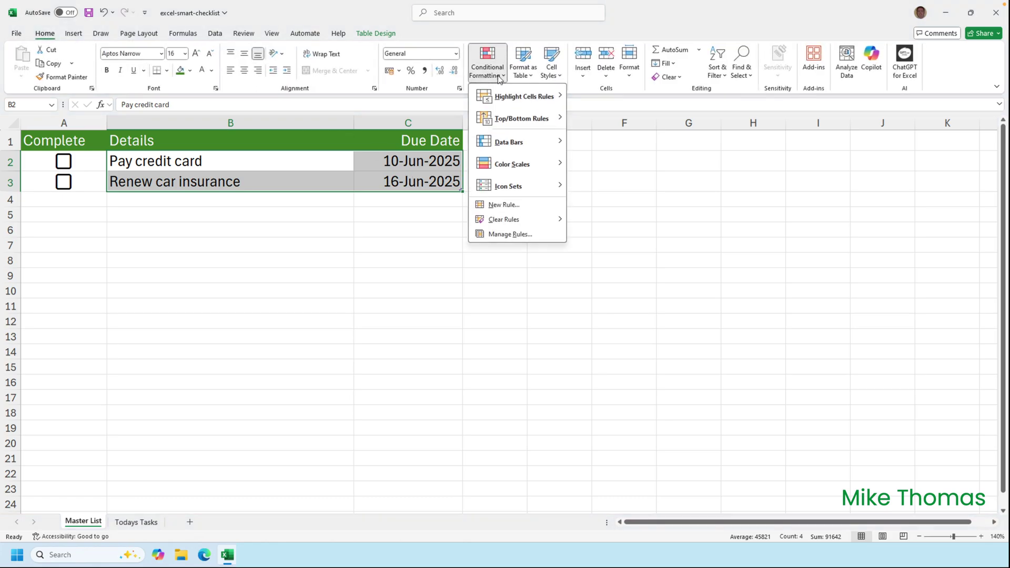
click(516, 207)
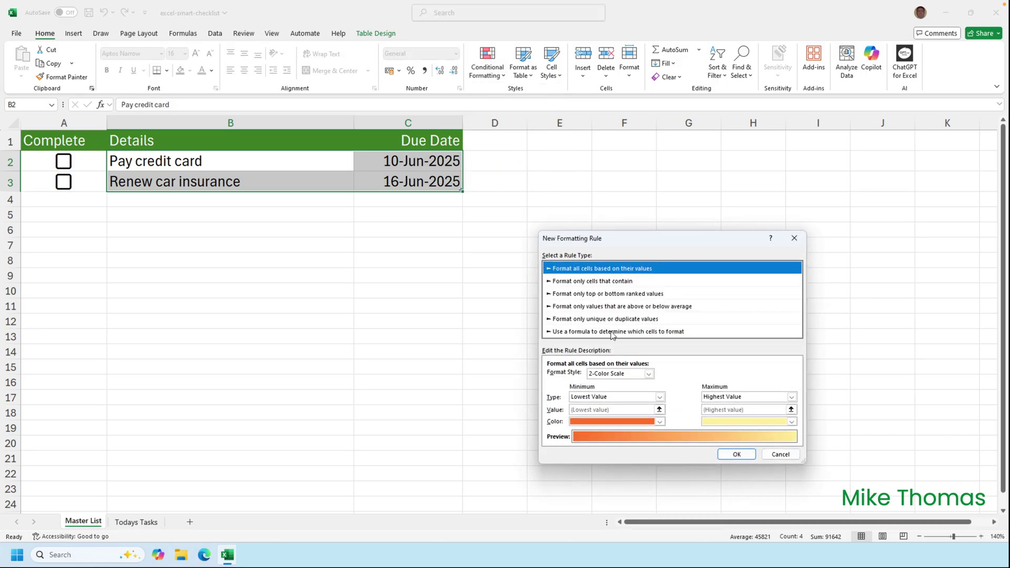
- Make it a formula rule using =$A2=TRUE and go to its font format settings
click(613, 333)
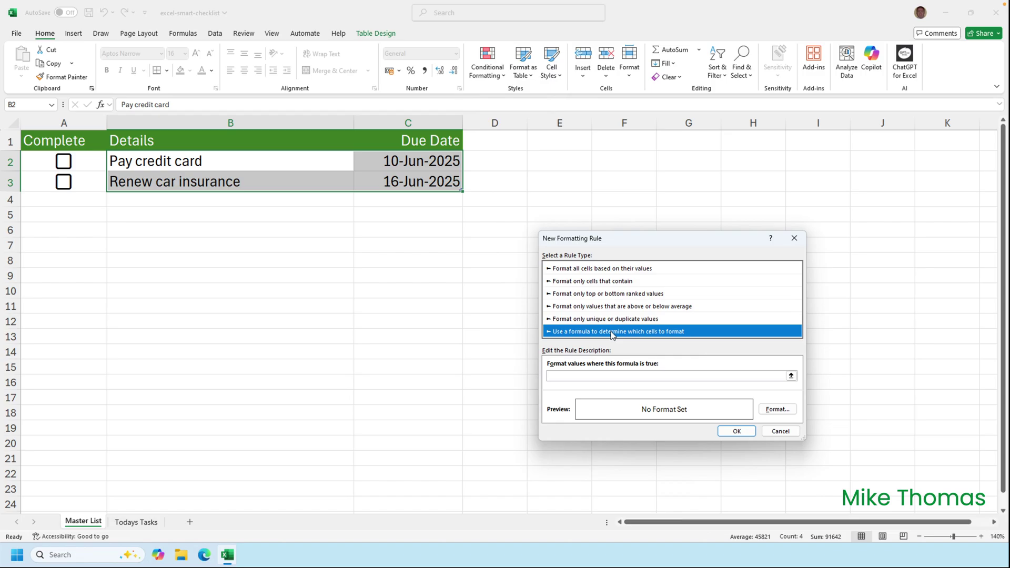
click(565, 376)
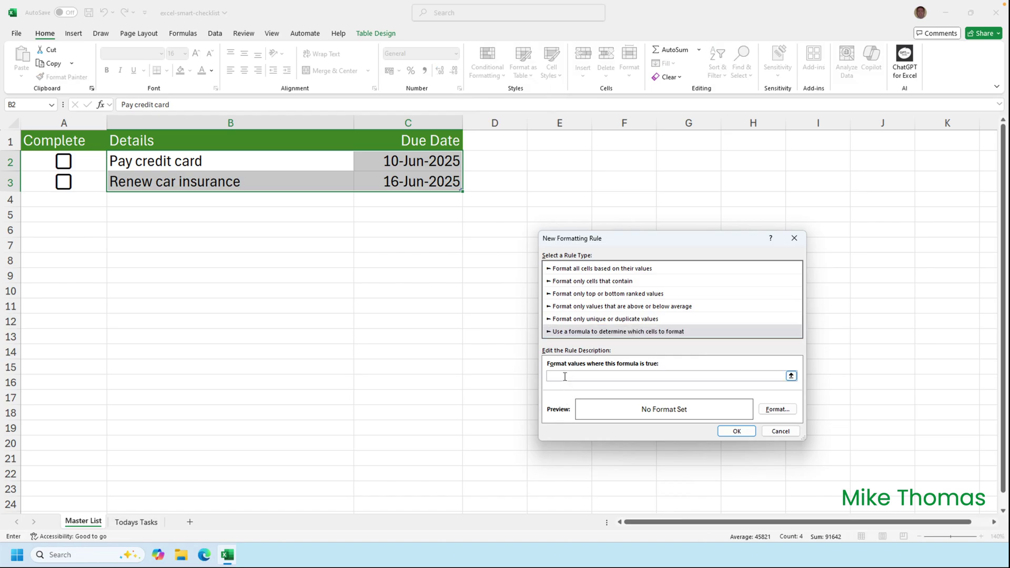
text(=$)
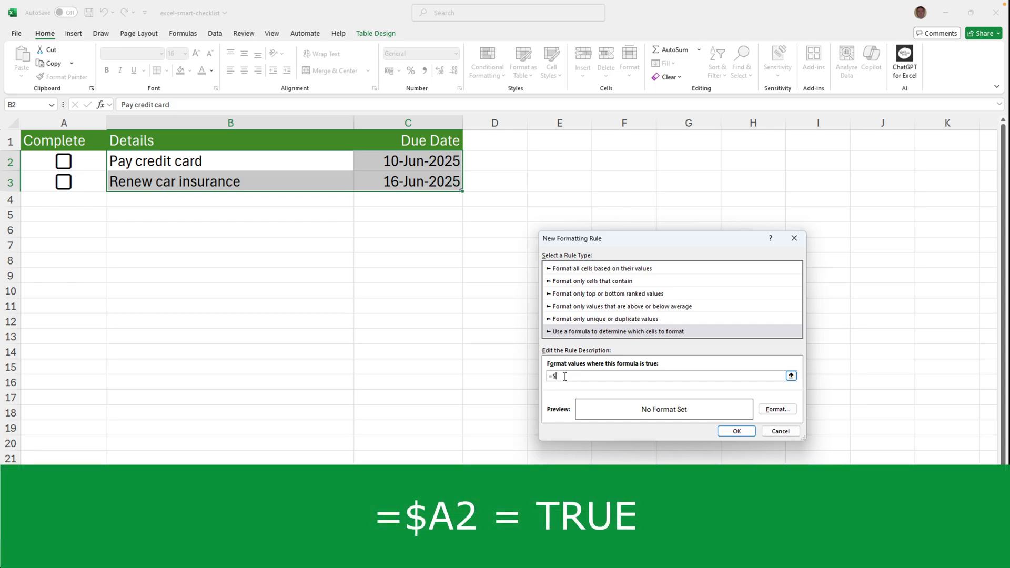
text(A2=TRUE)
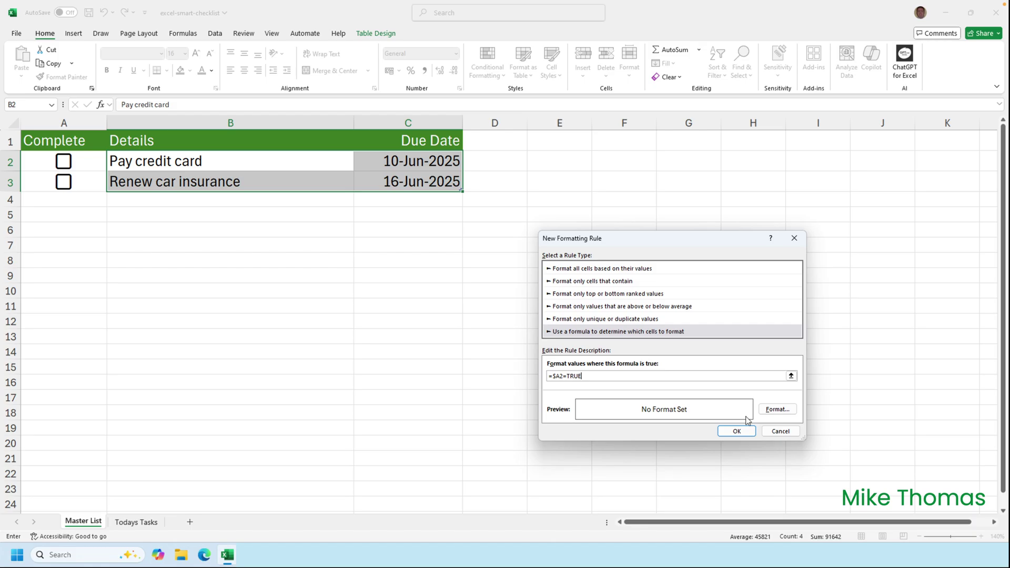
click(777, 410)
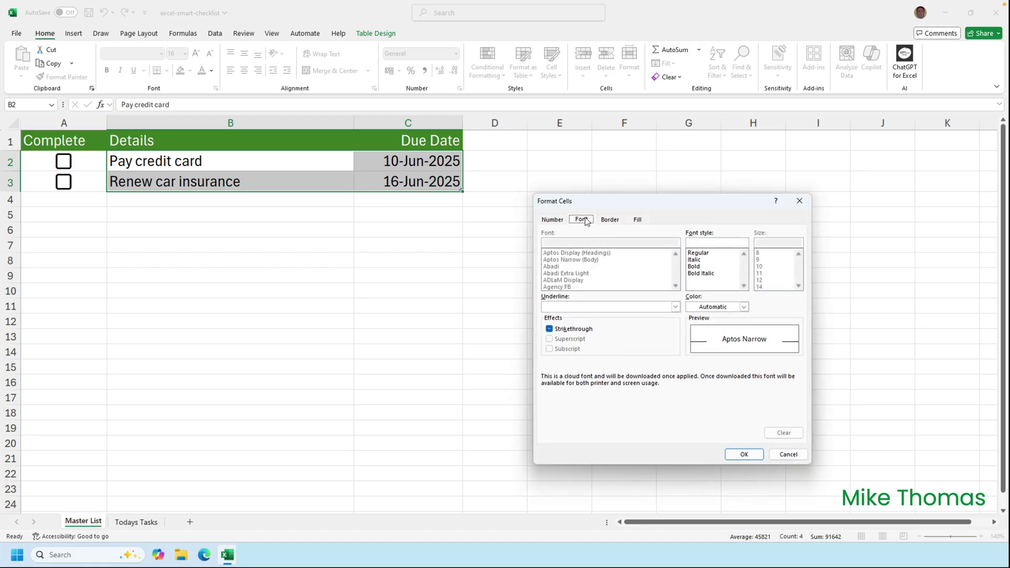
- Tick Strikethrough in the rule's font format and confirm it
click(550, 330)
click(750, 455)
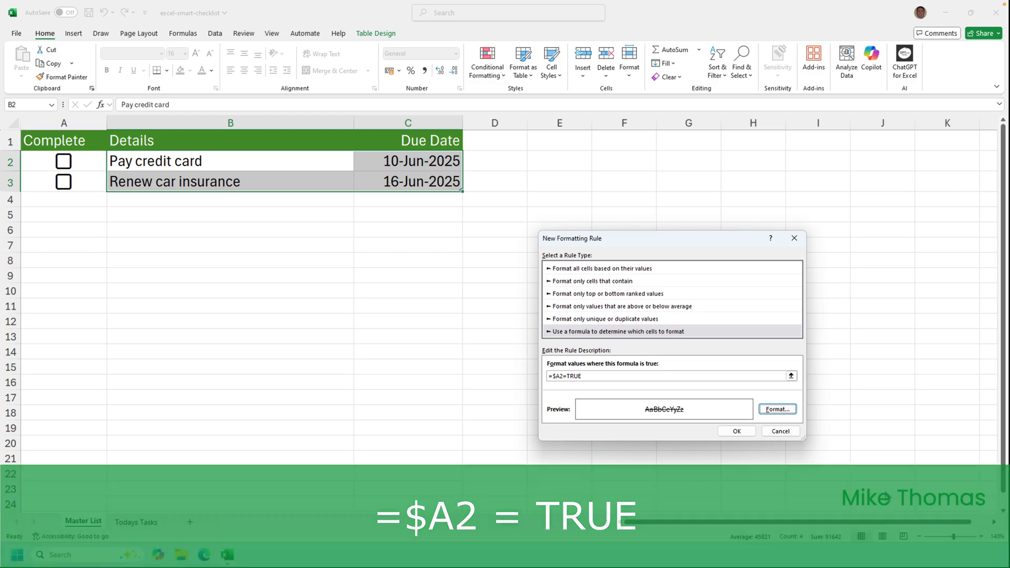
- Apply the strikethrough rule, then tick and untick the Pay credit card checkbox to test it
click(735, 431)
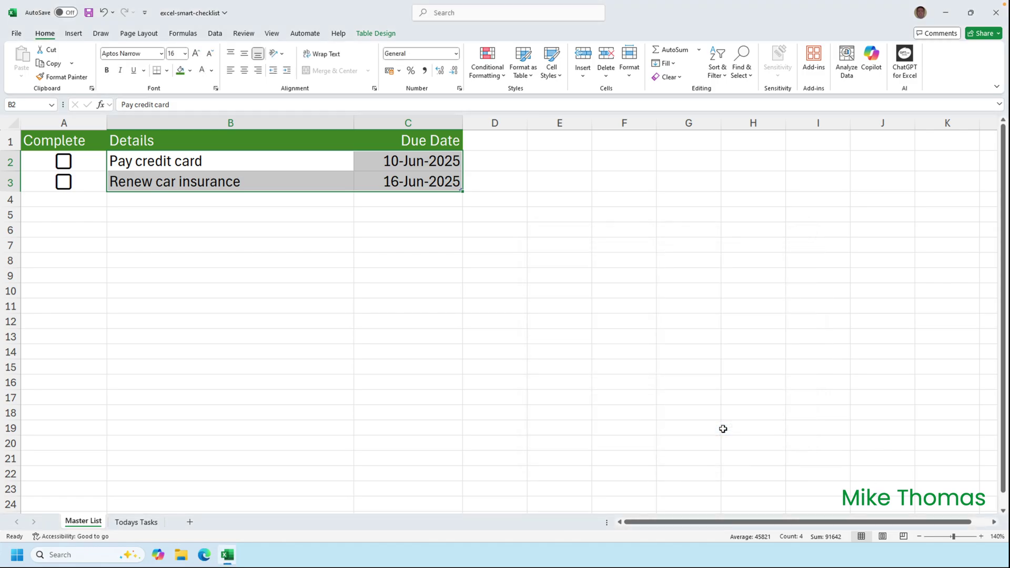
click(64, 167)
click(64, 163)
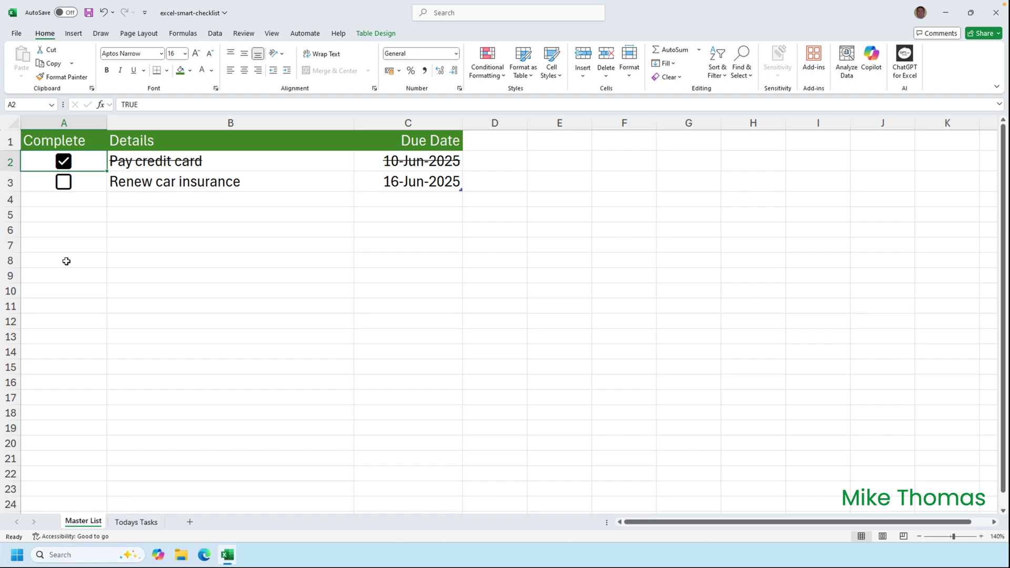
click(64, 165)
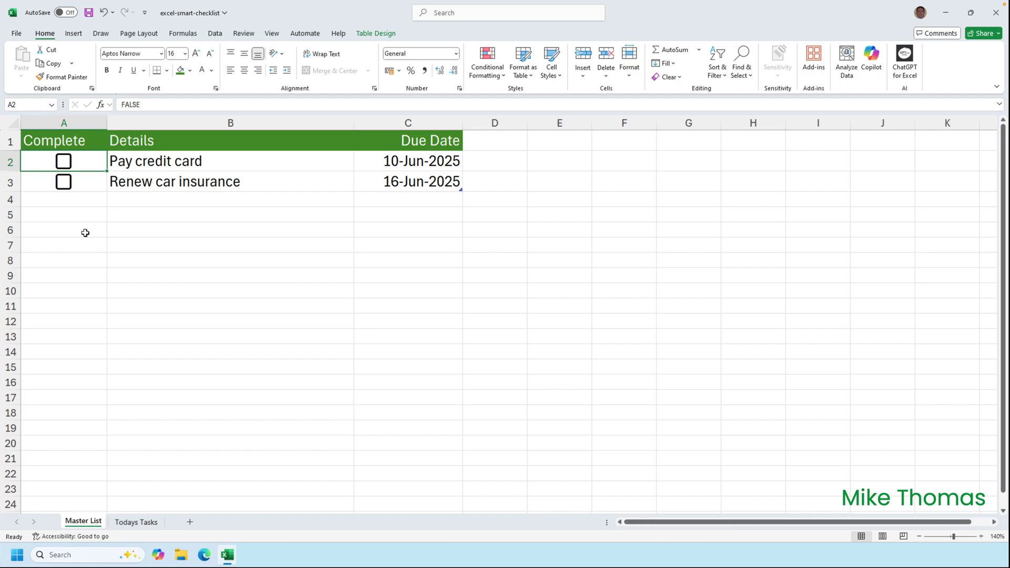
- Enter 'Another task' in B4 due 11/6/2025, then tick and untick its checkbox to test
click(132, 201)
text(An)
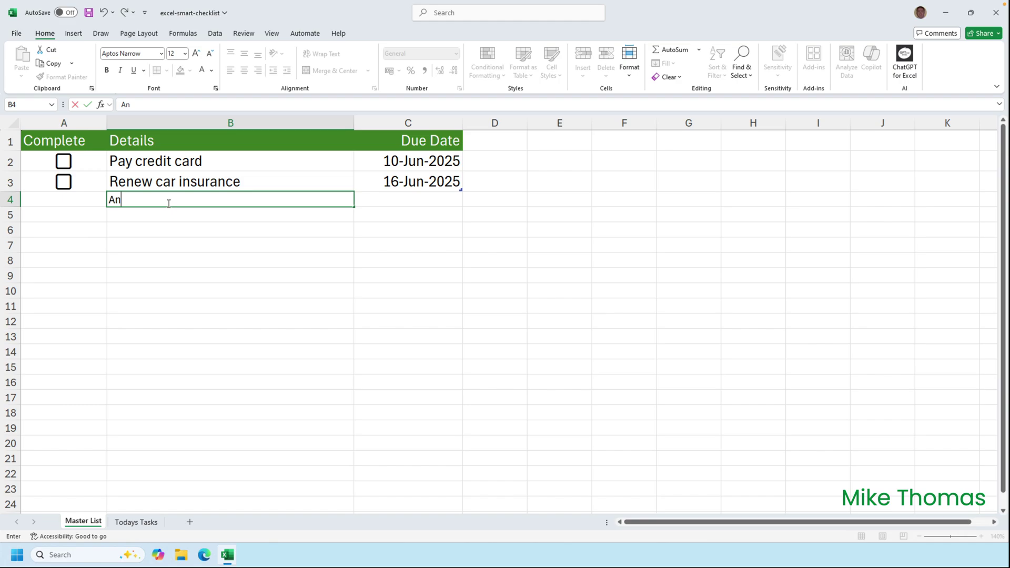
text(other task)
key(Tab)
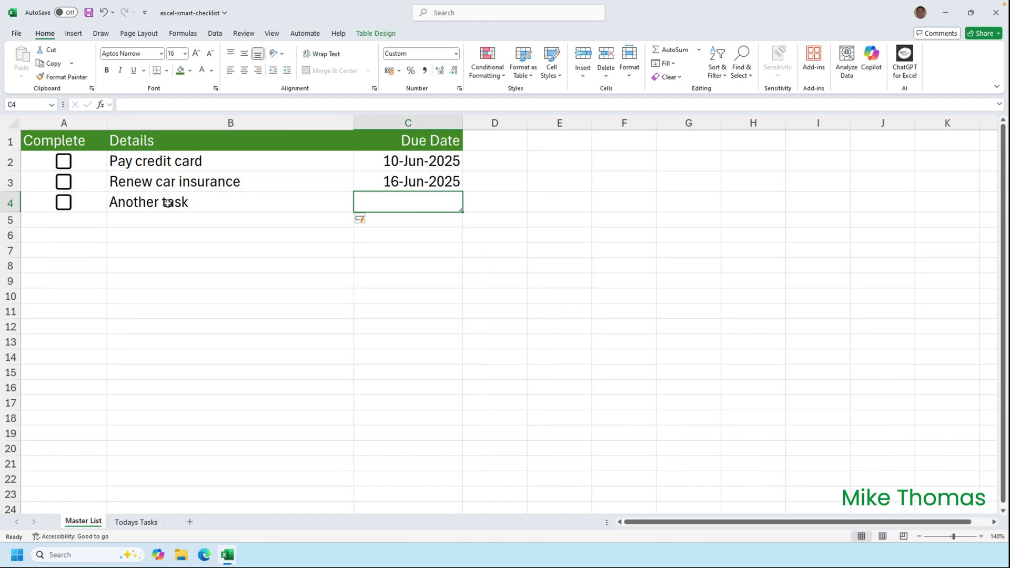
text(11/6/)
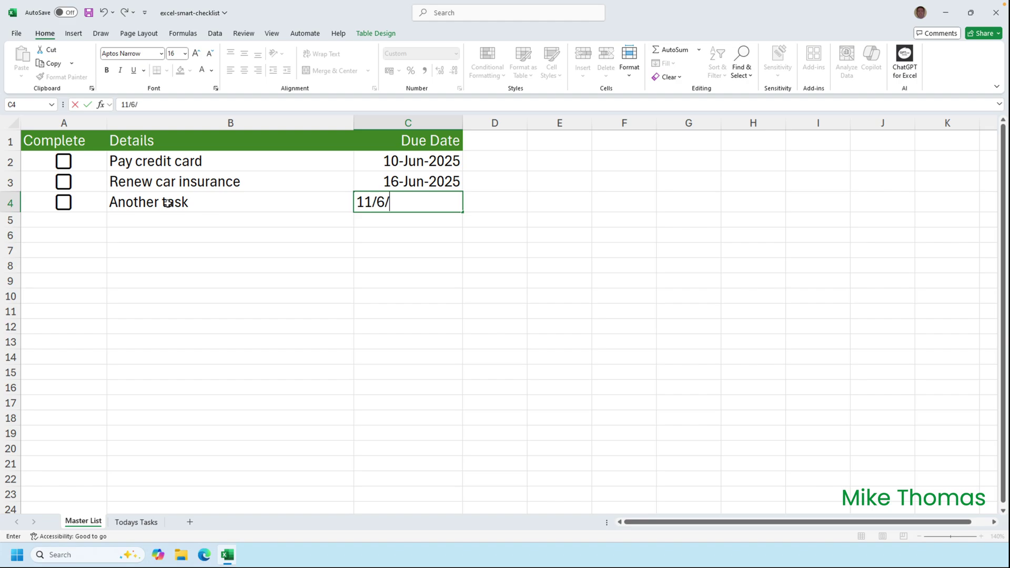
text(2025)
key(Return)
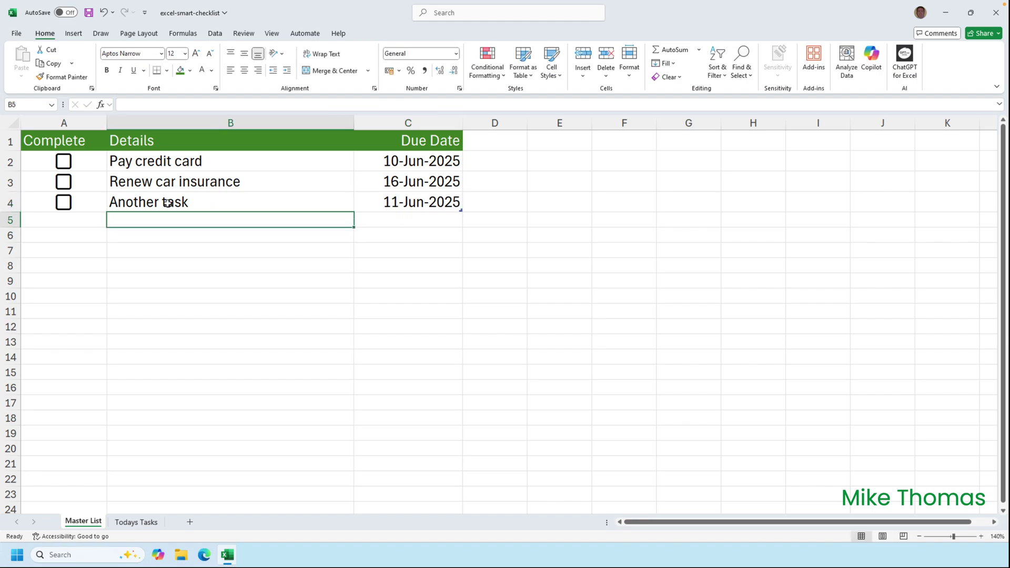
click(64, 202)
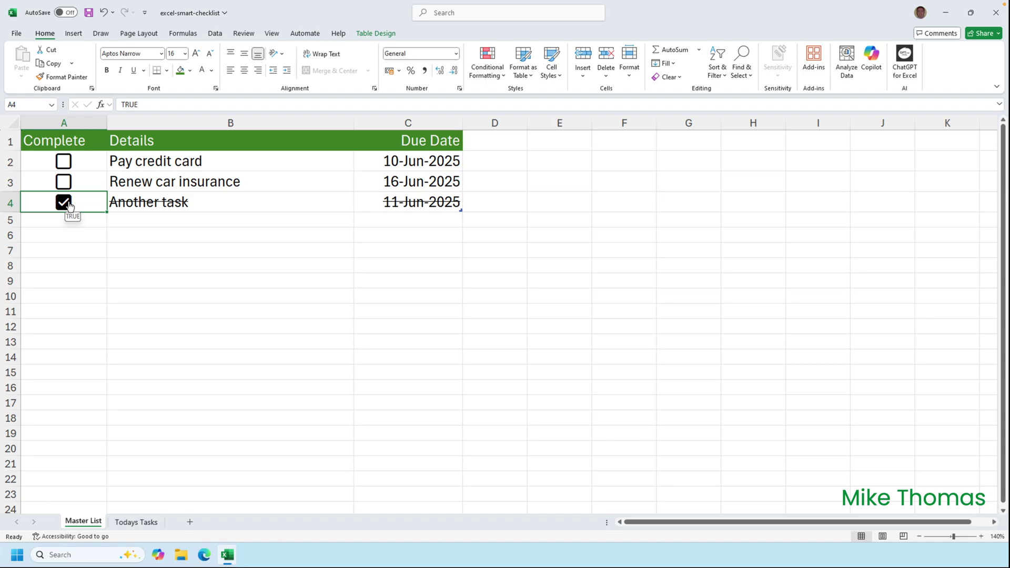
click(64, 203)
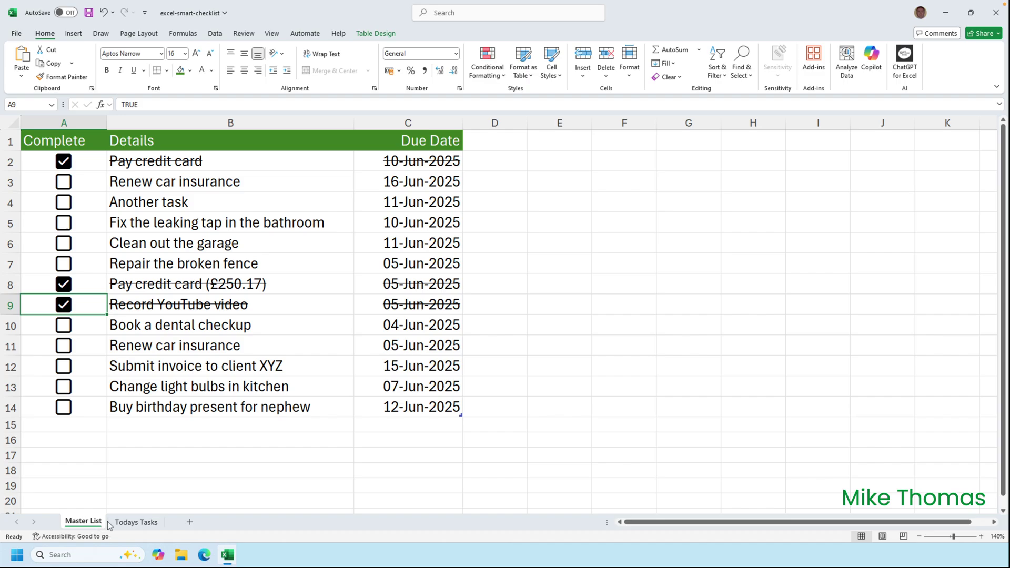
- Switch from Master List to the empty Todays Tasks sheet
click(139, 523)
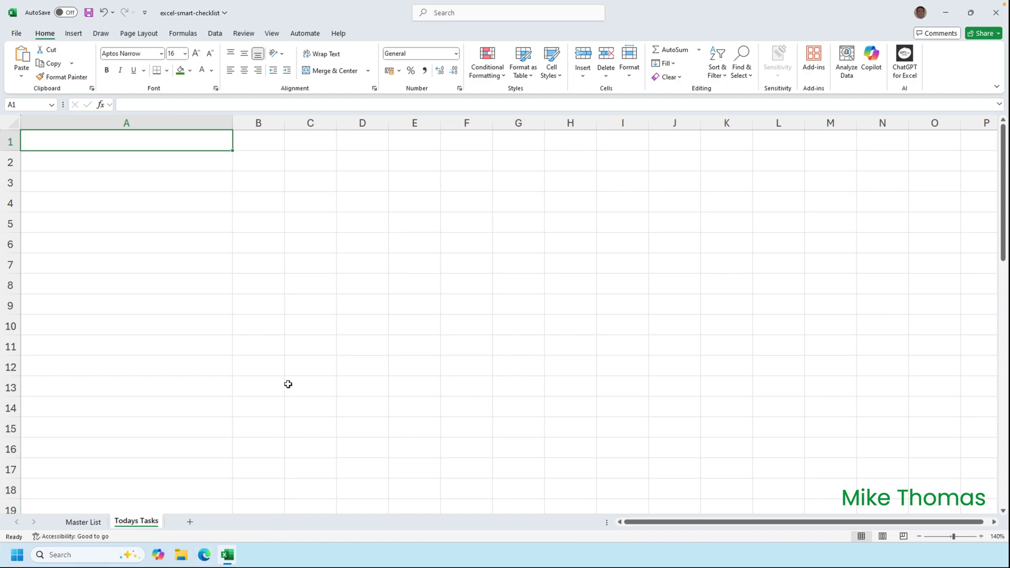
scroll(288, 384, down, 1)
scroll(288, 384, down, 3)
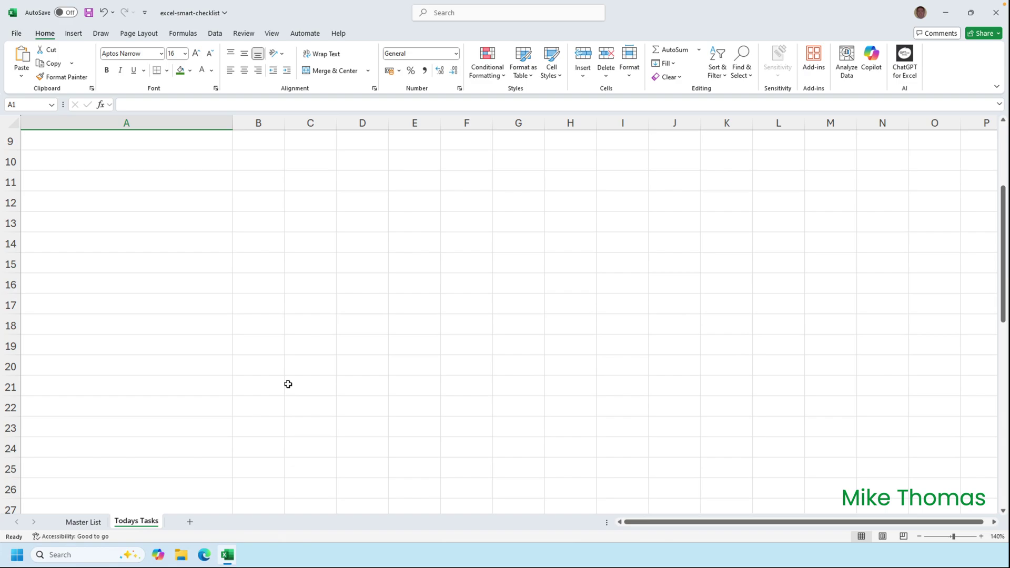
scroll(288, 384, up, 3)
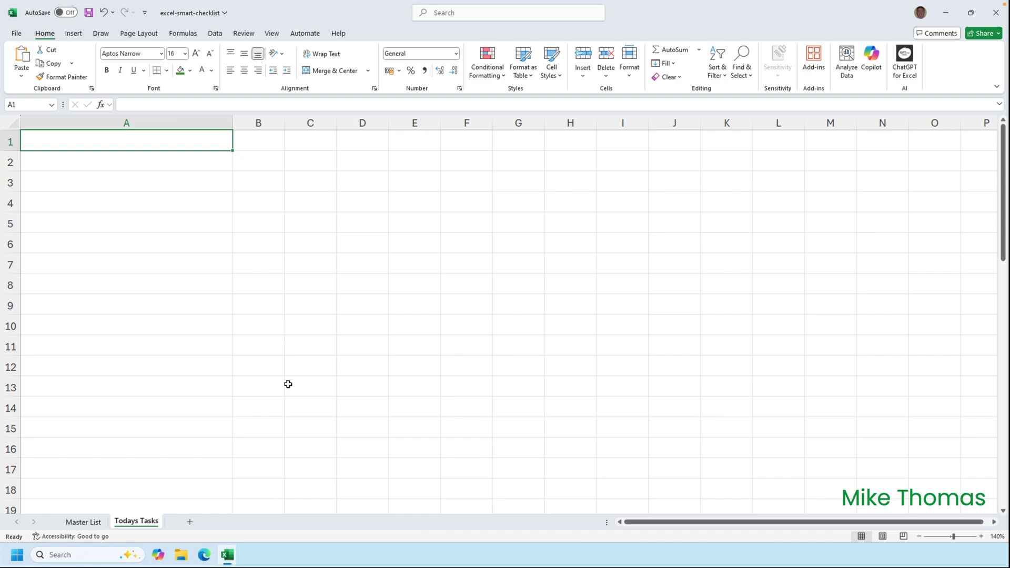
- Paste =FILTER(Tasks[Details],(Tasks[Due Date]=TODAY())*(Tasks[Complete]=FALSE)) into A1 and compare the results against Master List
text(=FILTER(Tasks[Details],(Tasks[Due Date]=TODAY()) *(Tasks[Complete]=FALSE)))
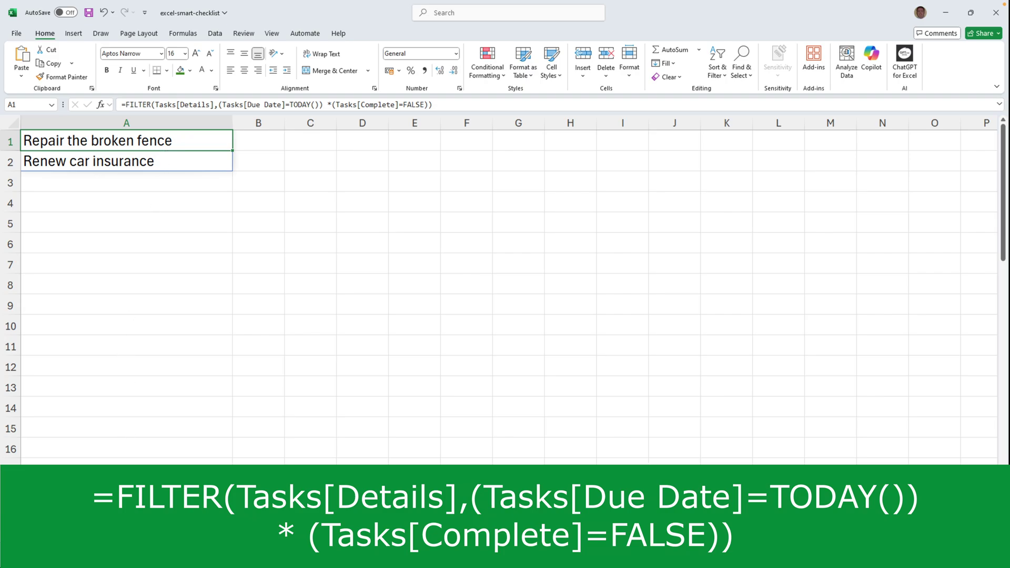
key(ctrl+Page_Up)
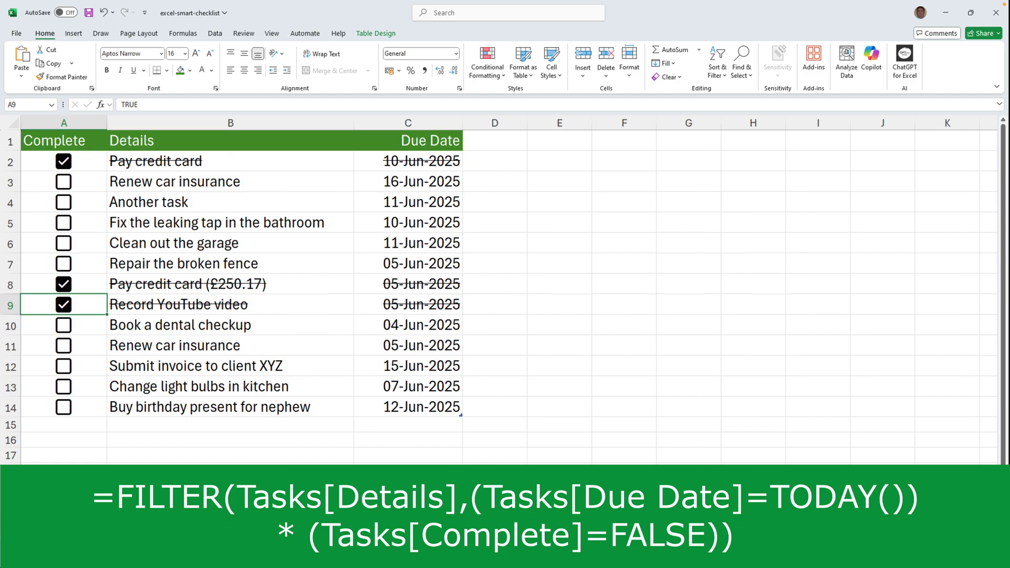
key(ctrl+Page_Down)
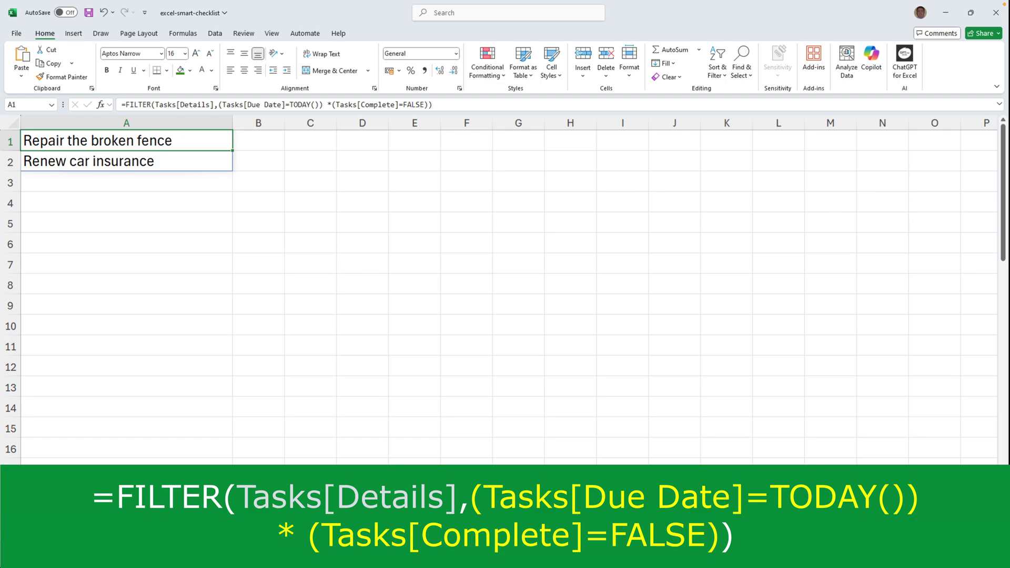
key(ctrl+Page_Up)
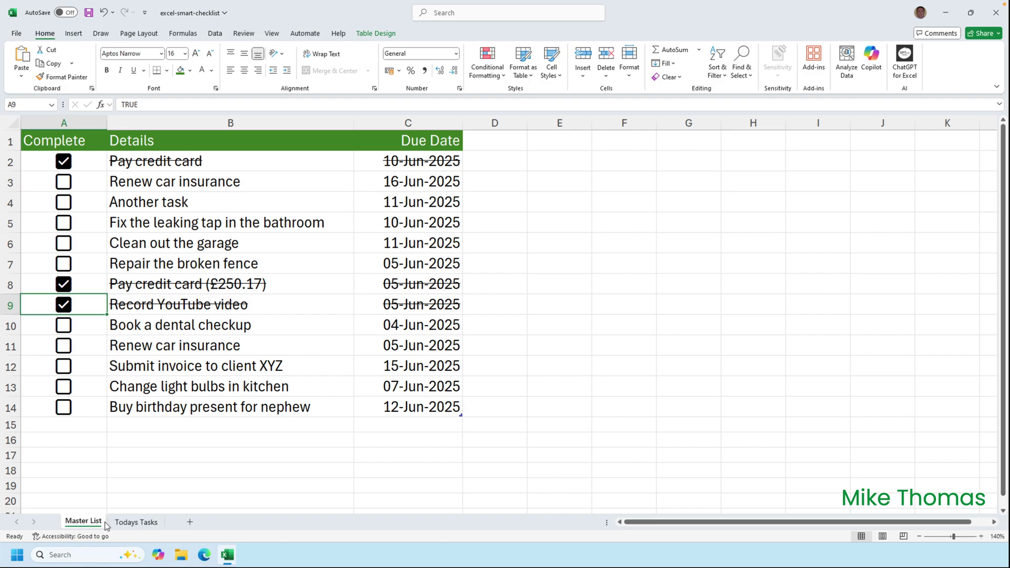
- Tick Renew car insurance in row 11, leaving only Repair the broken fence on Todays Tasks
click(123, 523)
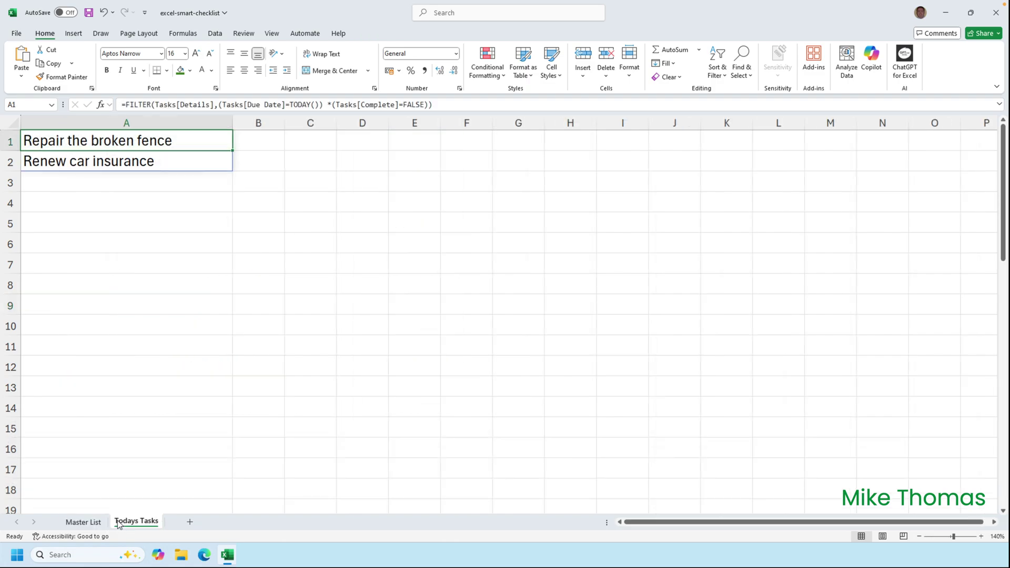
click(83, 522)
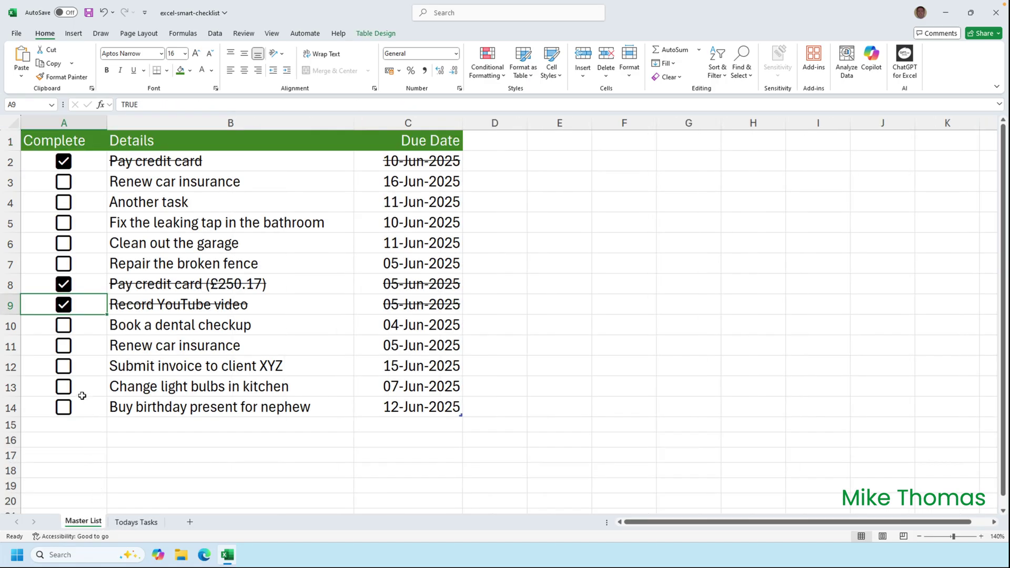
click(66, 349)
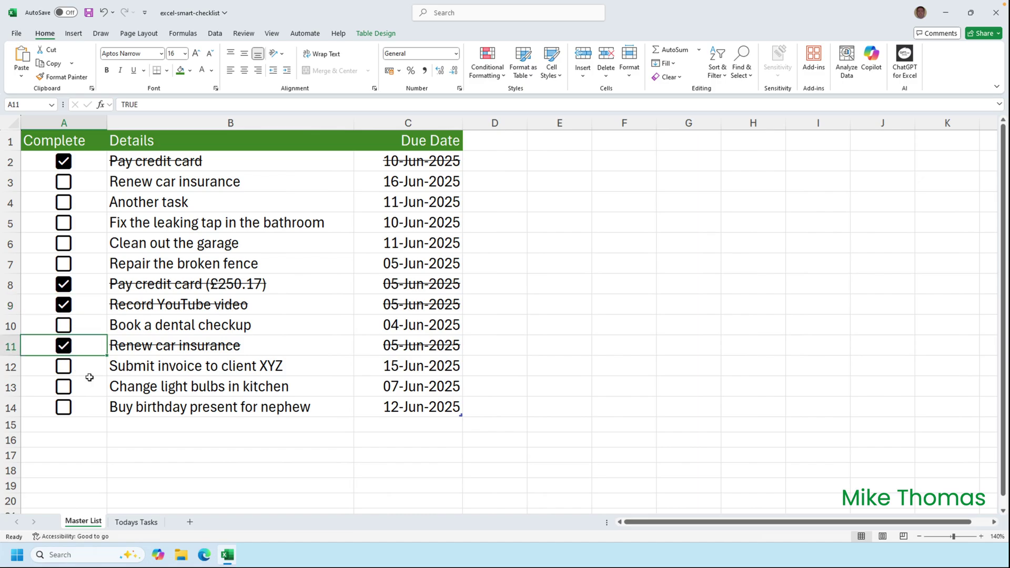
click(152, 526)
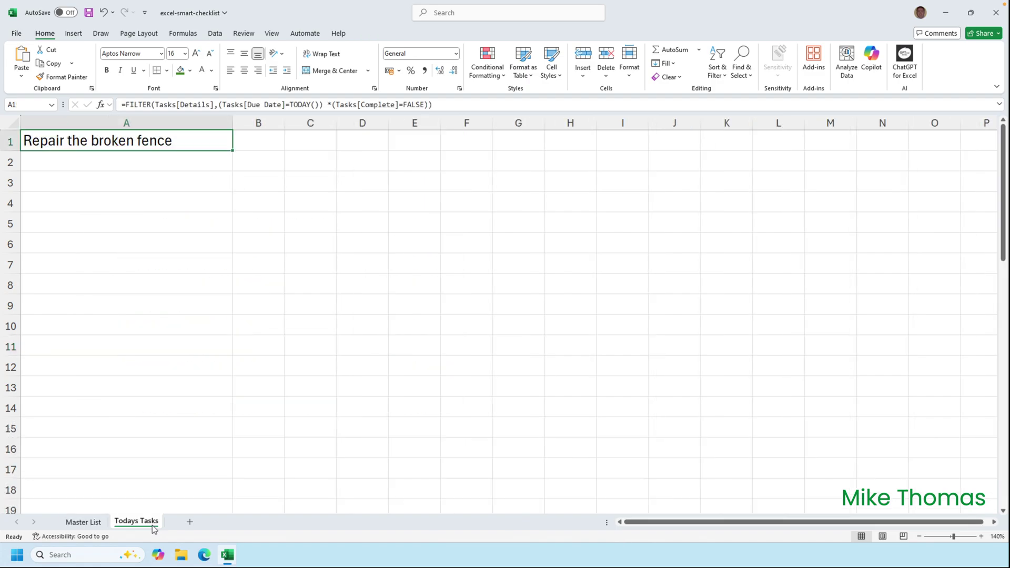